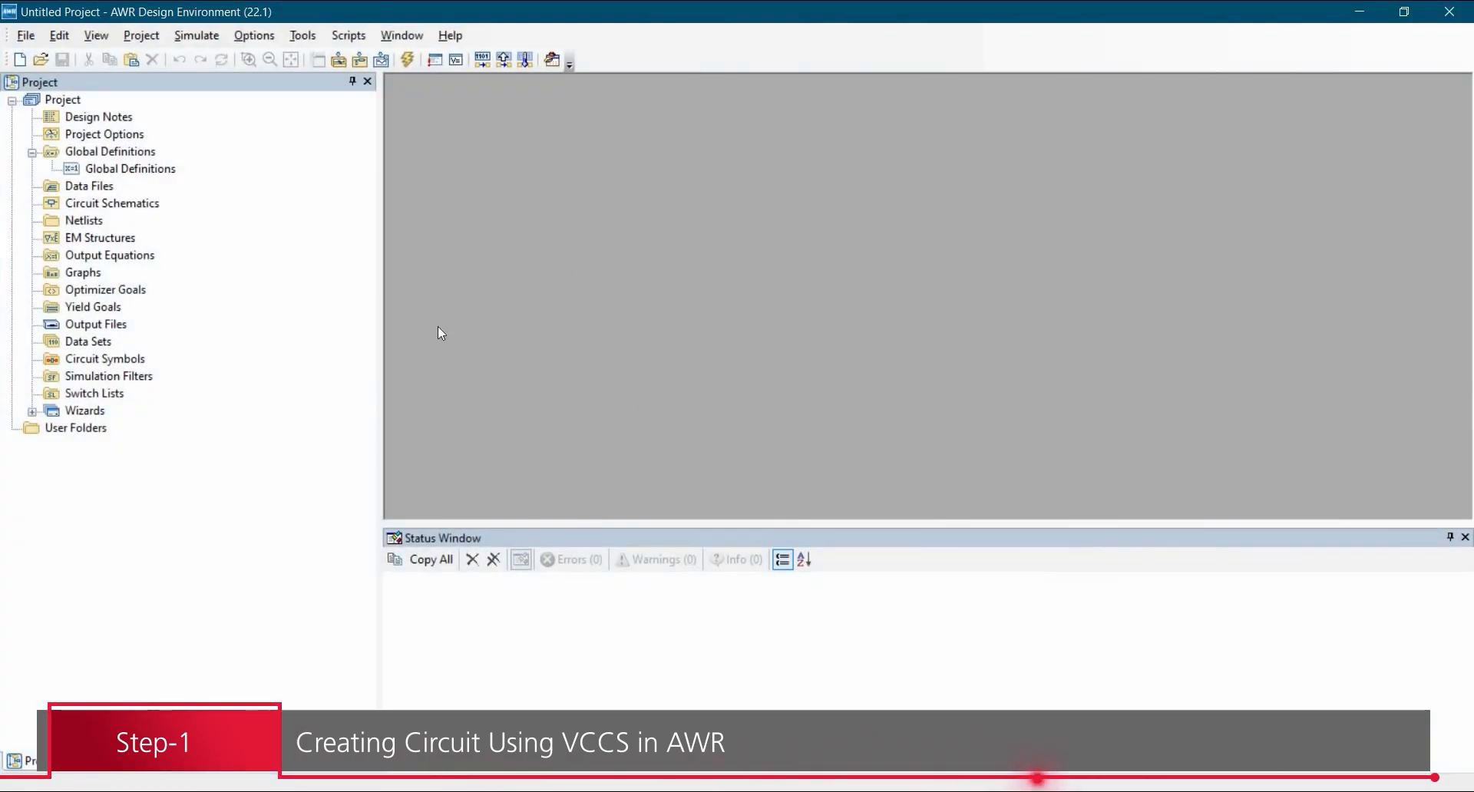
- Create a new circuit schematic named VCCS_CKT in the project
left_click(103, 207)
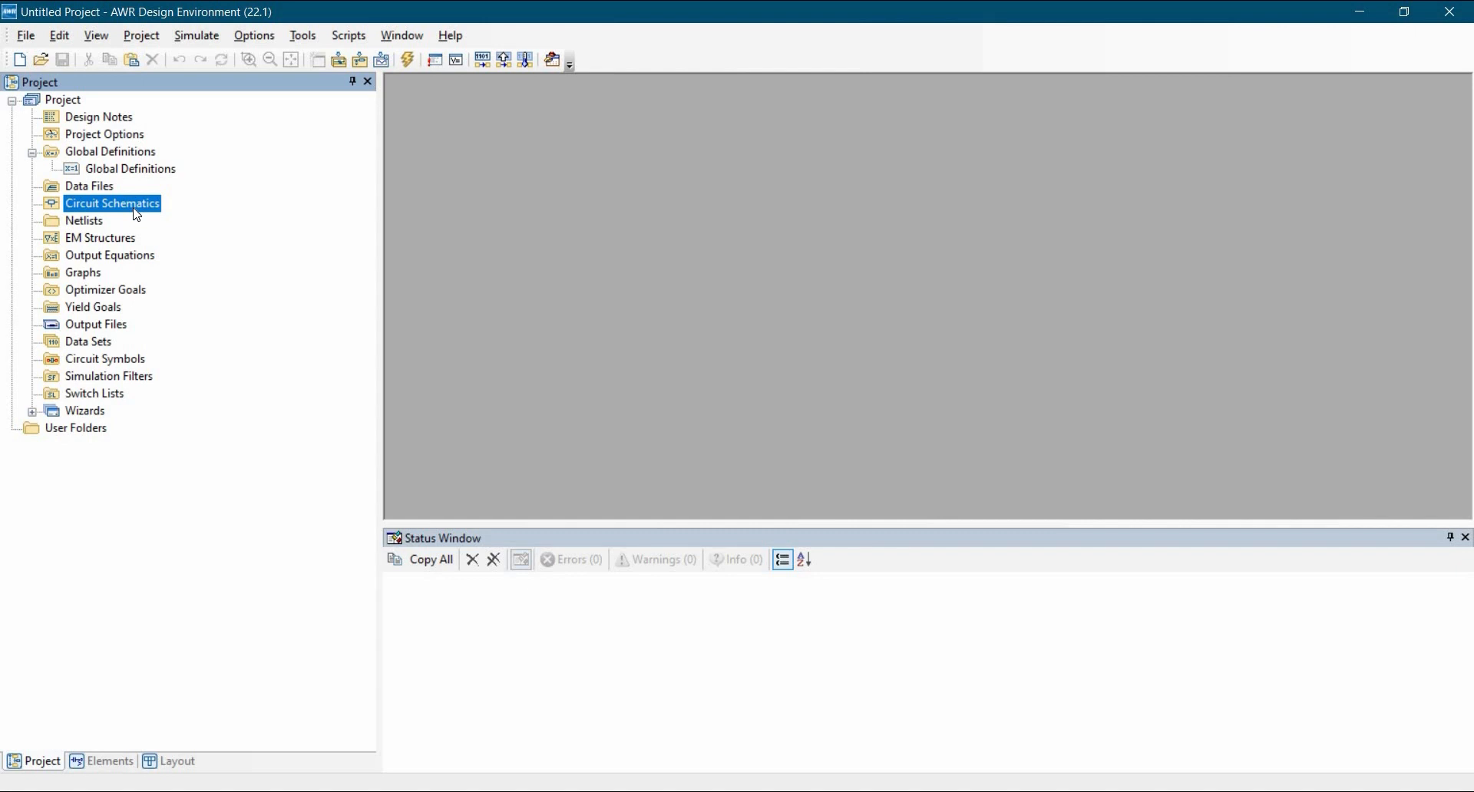
right_click(137, 215)
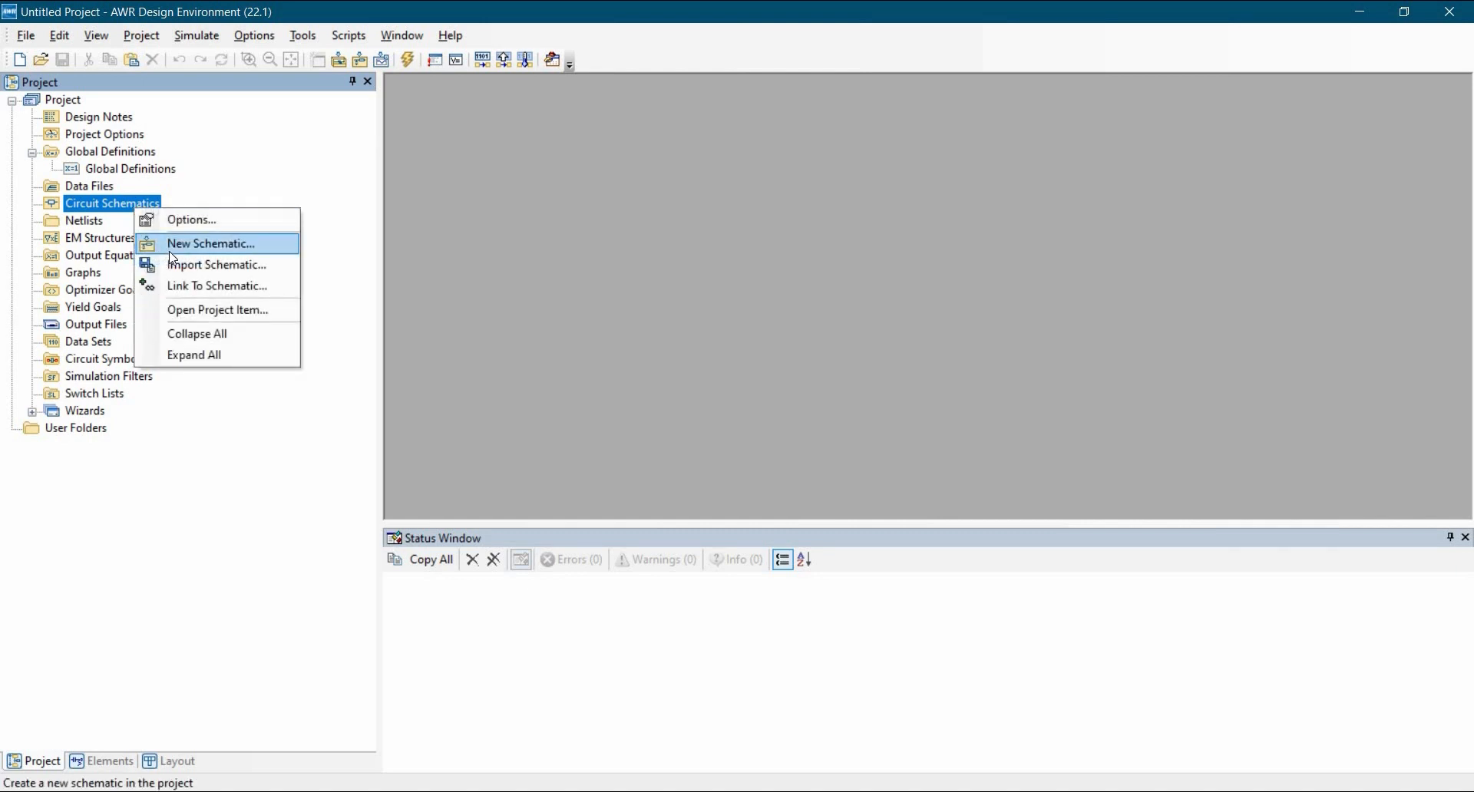
left_click(170, 254)
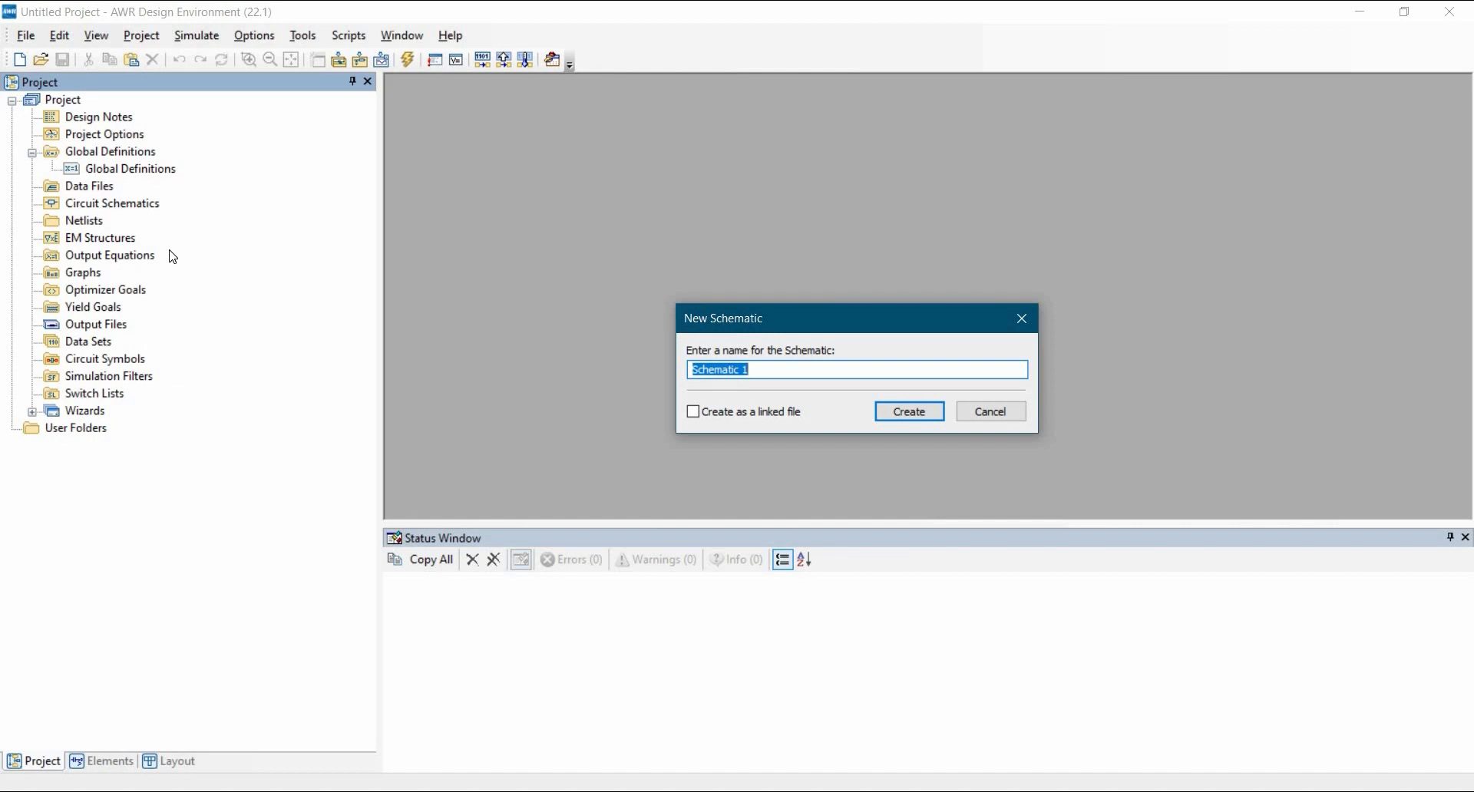
type("VCCS_CKT")
left_click(910, 412)
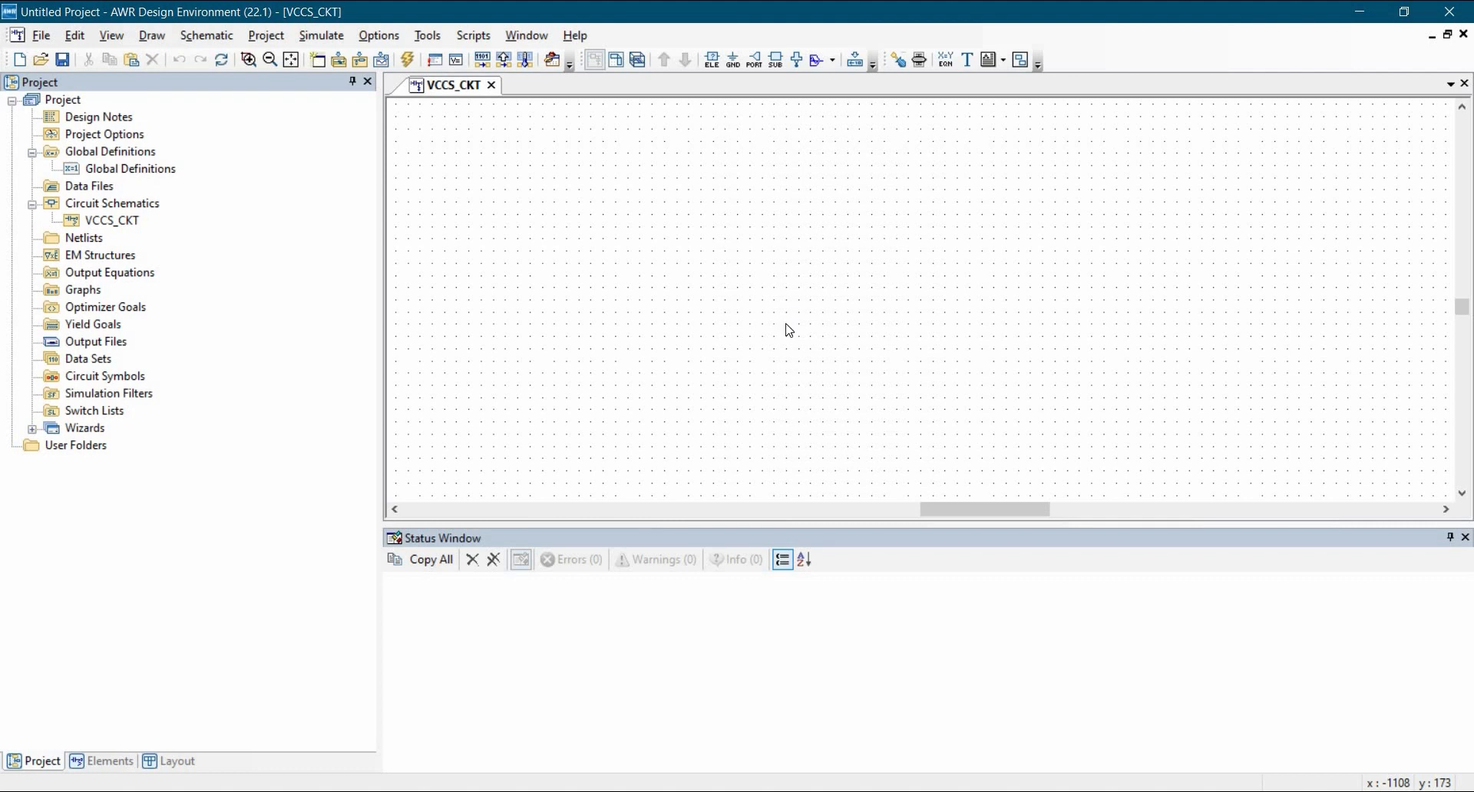
- Place a closed-form voltage-controlled current source (VCCS) element in the empty schematic
key("ctrl+l")
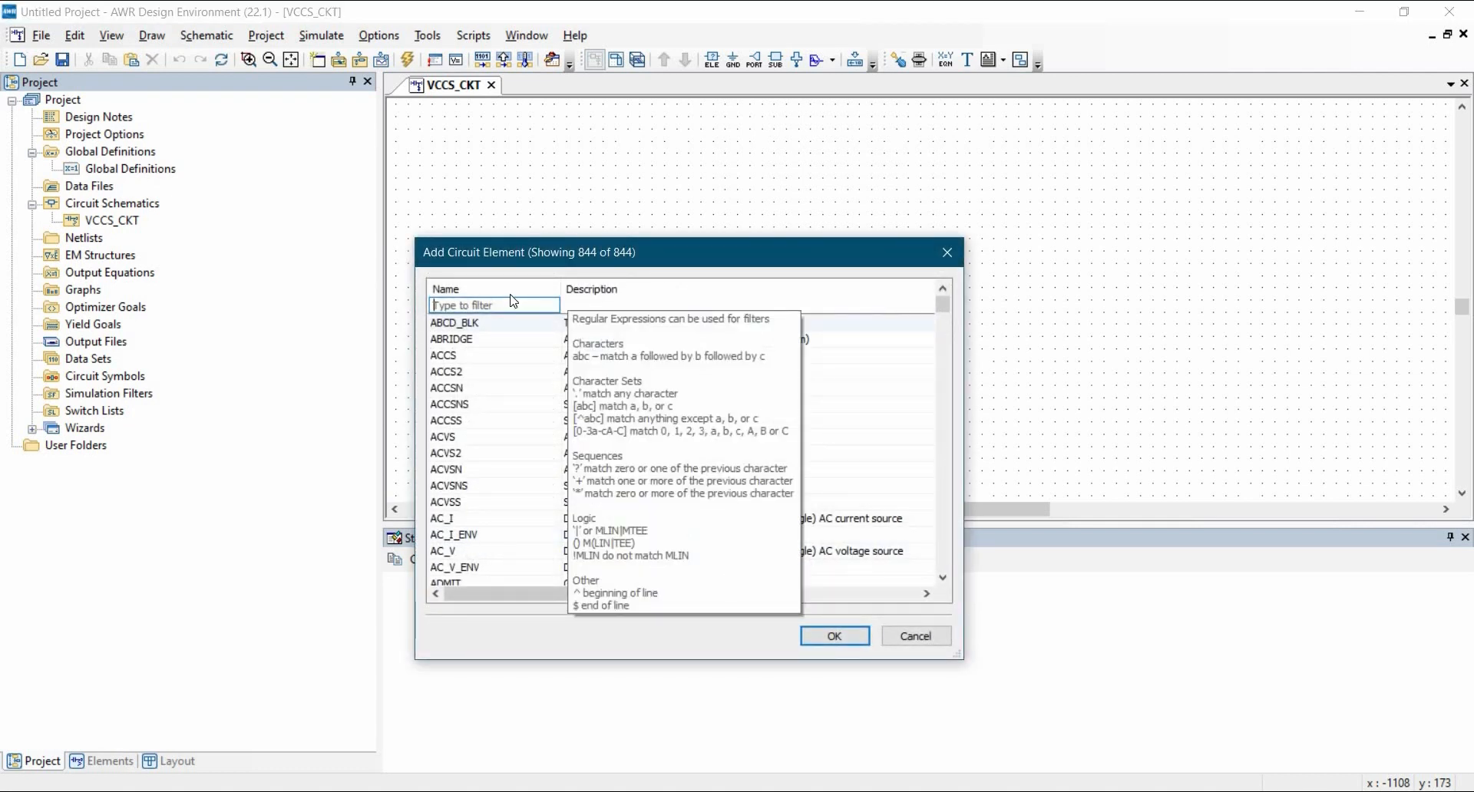
type("VCCS")
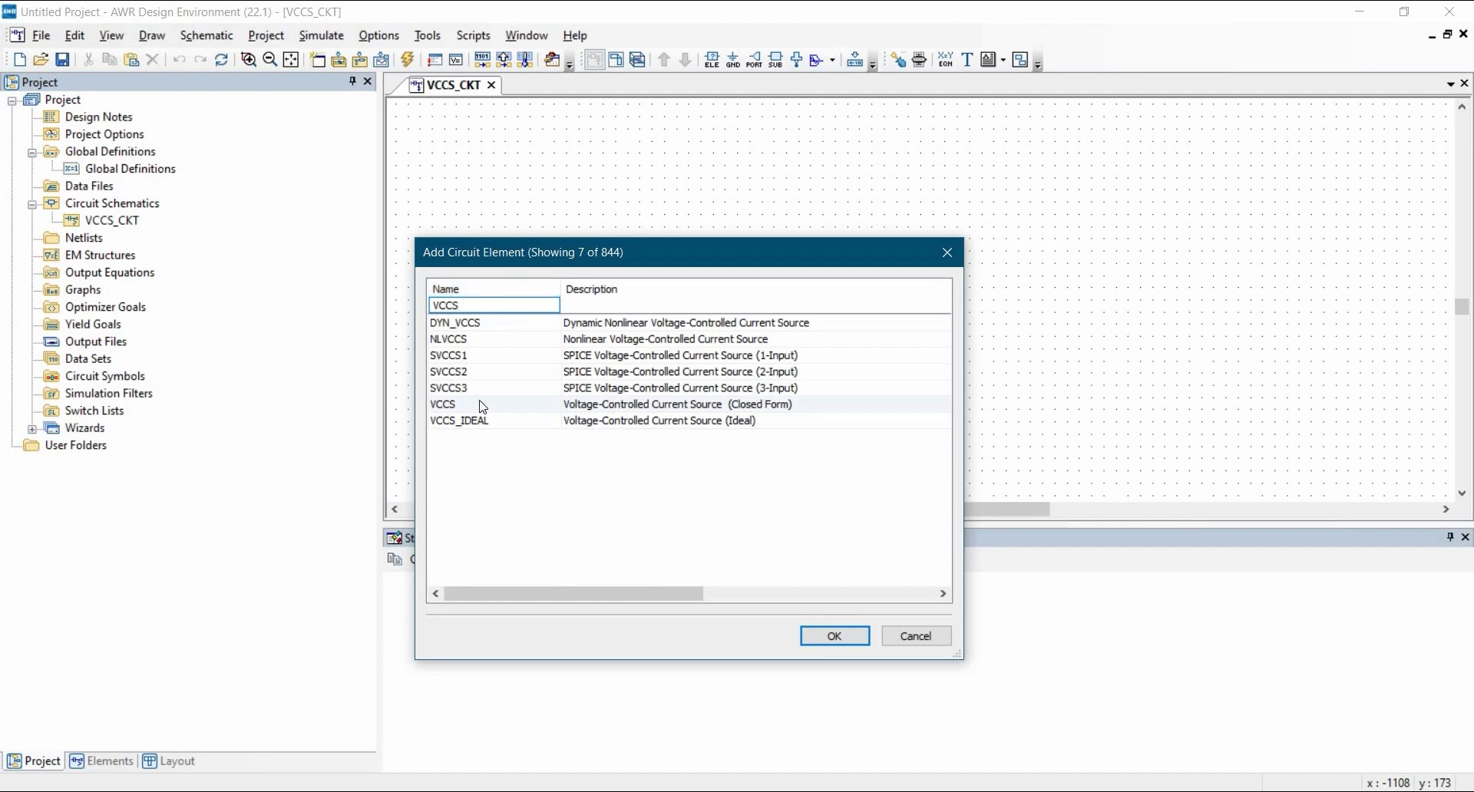
left_click(482, 405)
key("Return")
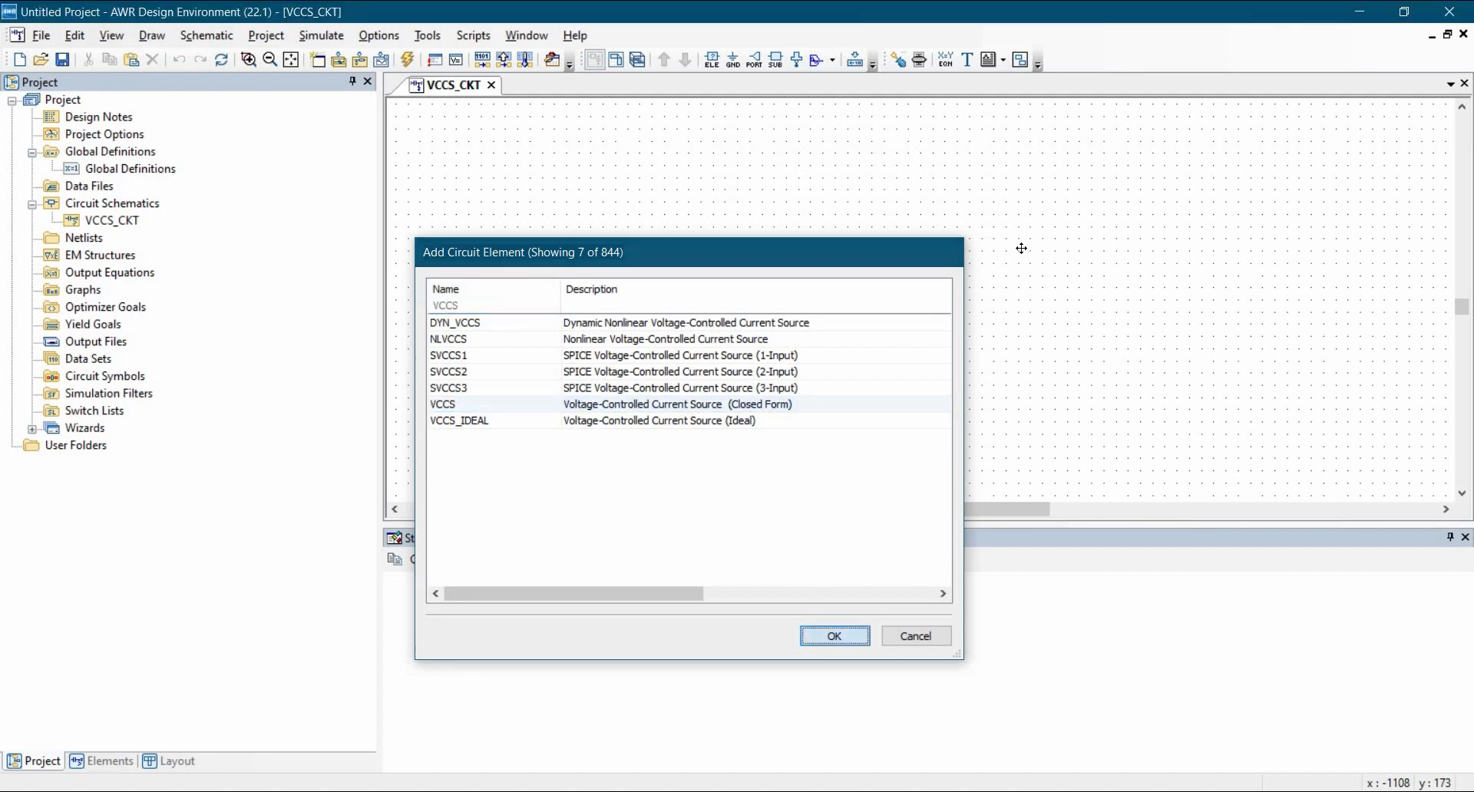
left_click(1070, 290)
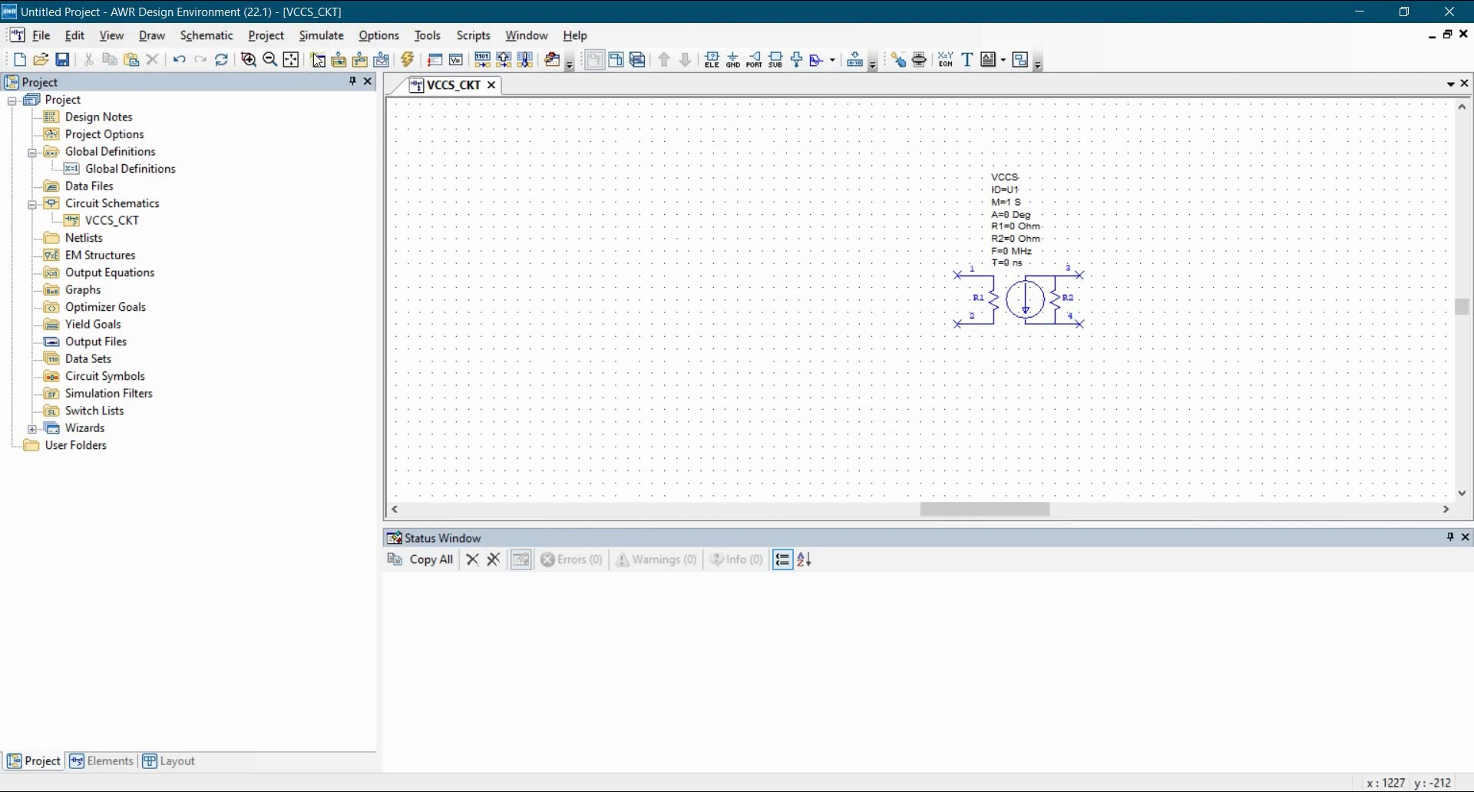
- Hide the labels of the VCCS element's phase offset, break frequency and time delay parameters
left_click(290, 61)
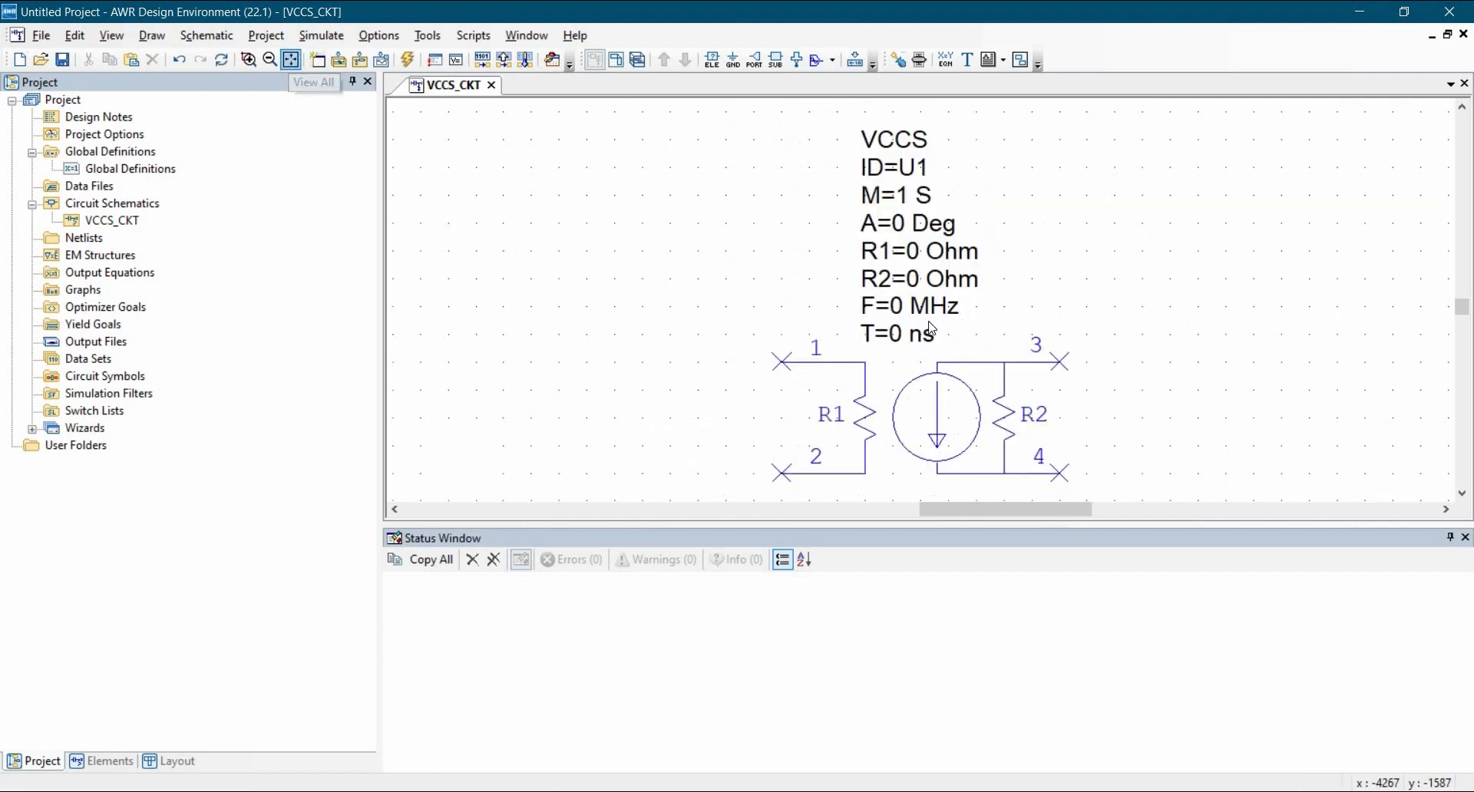
double_click(898, 399)
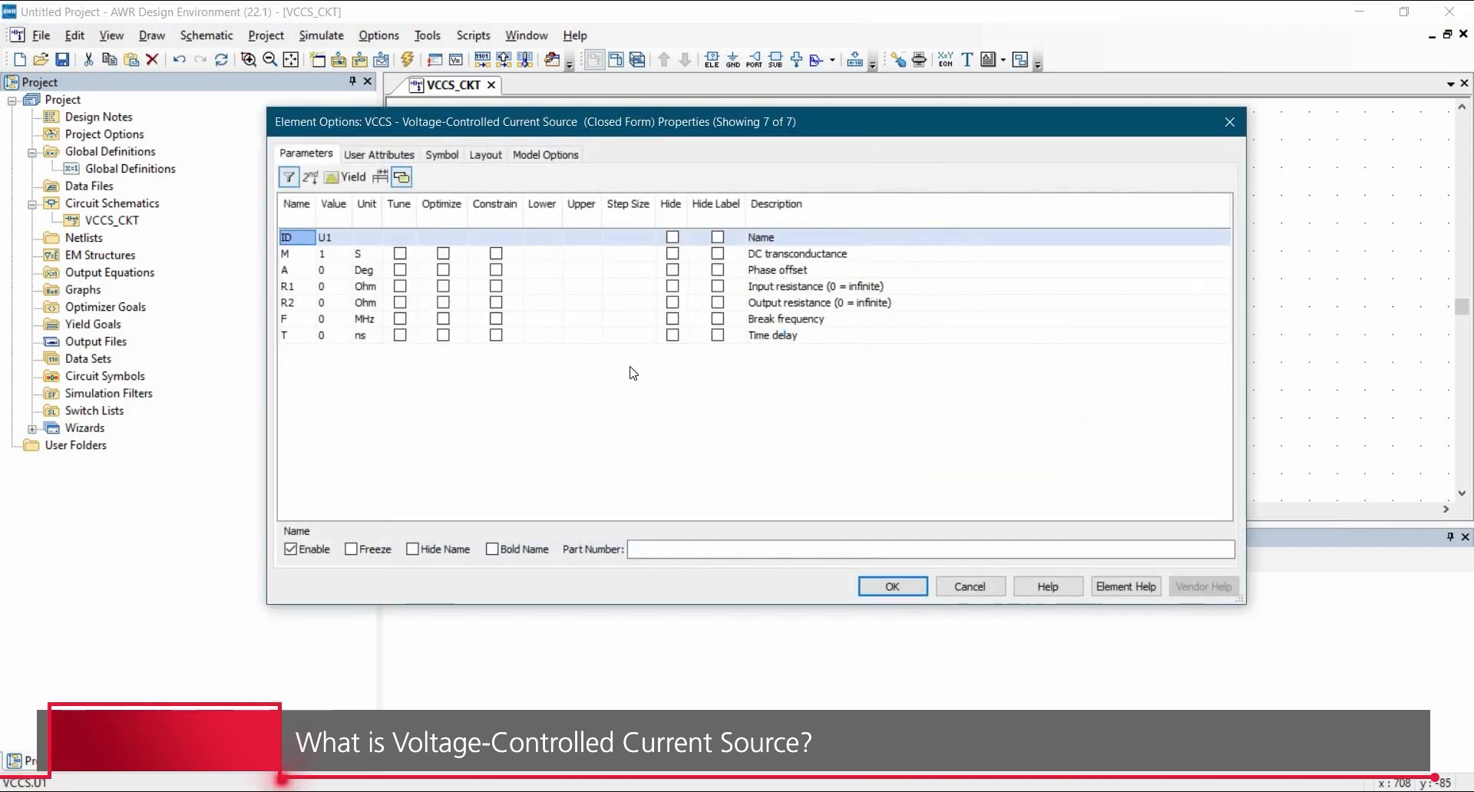
left_click(717, 269)
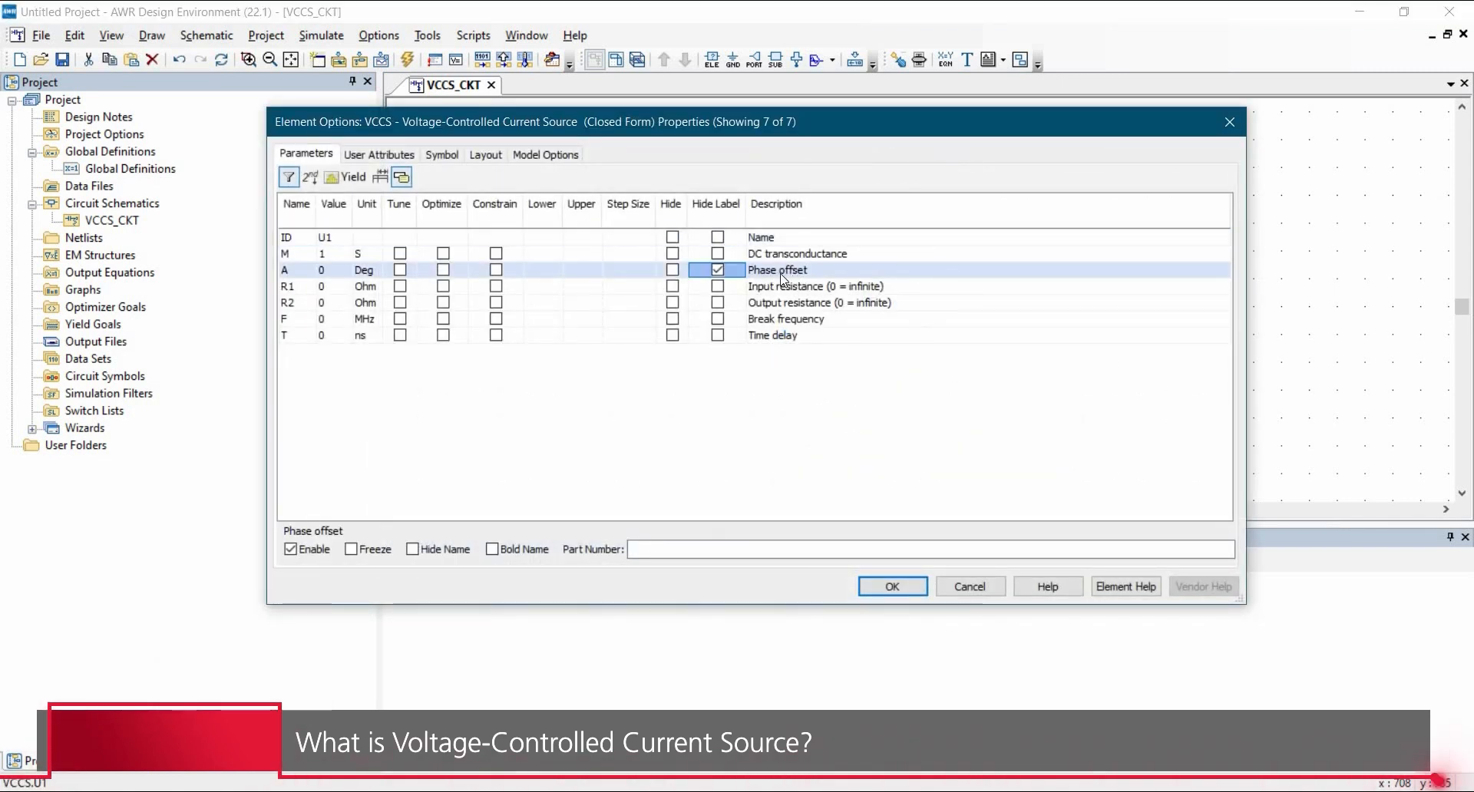
left_click(717, 319)
left_click(717, 334)
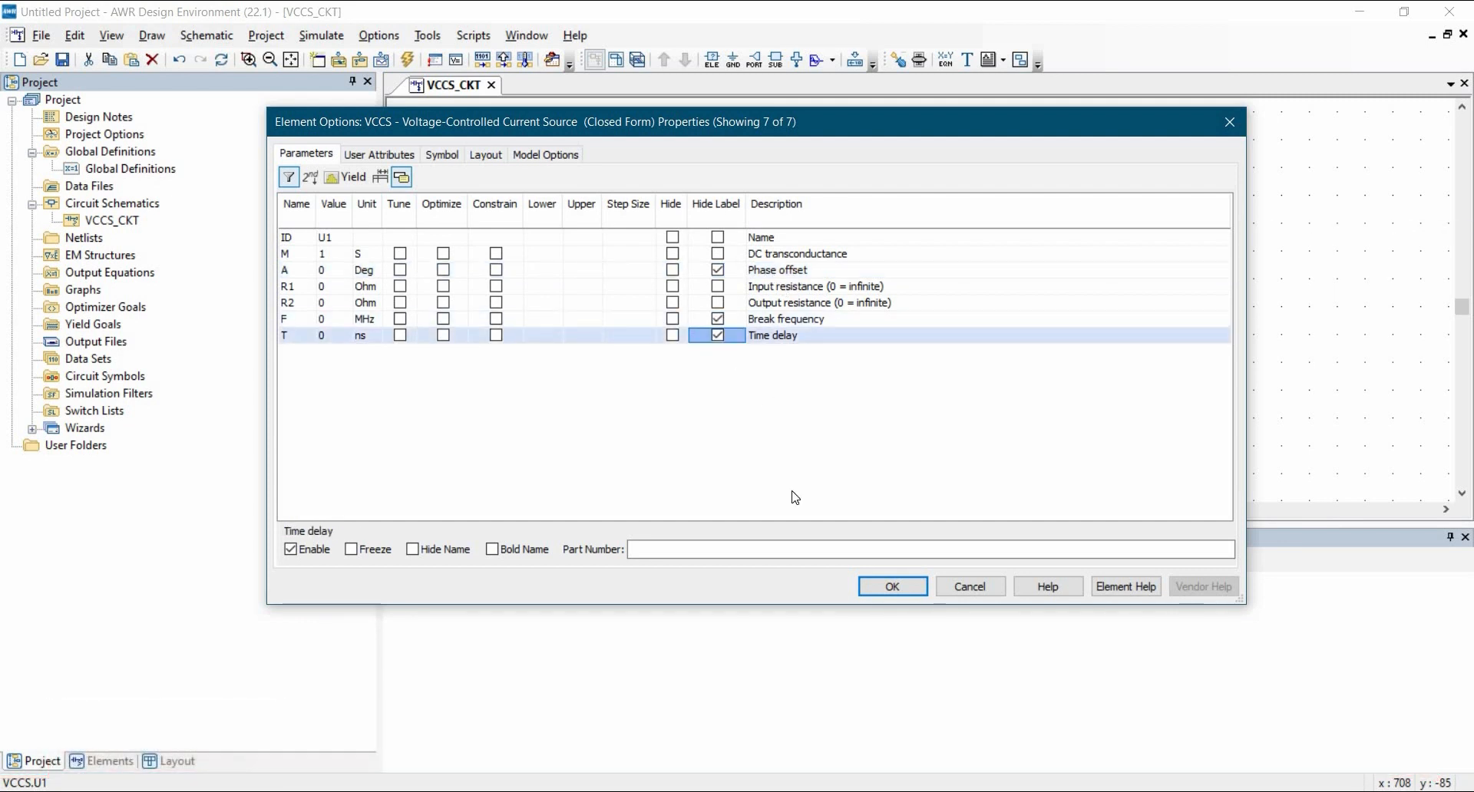
left_click(882, 585)
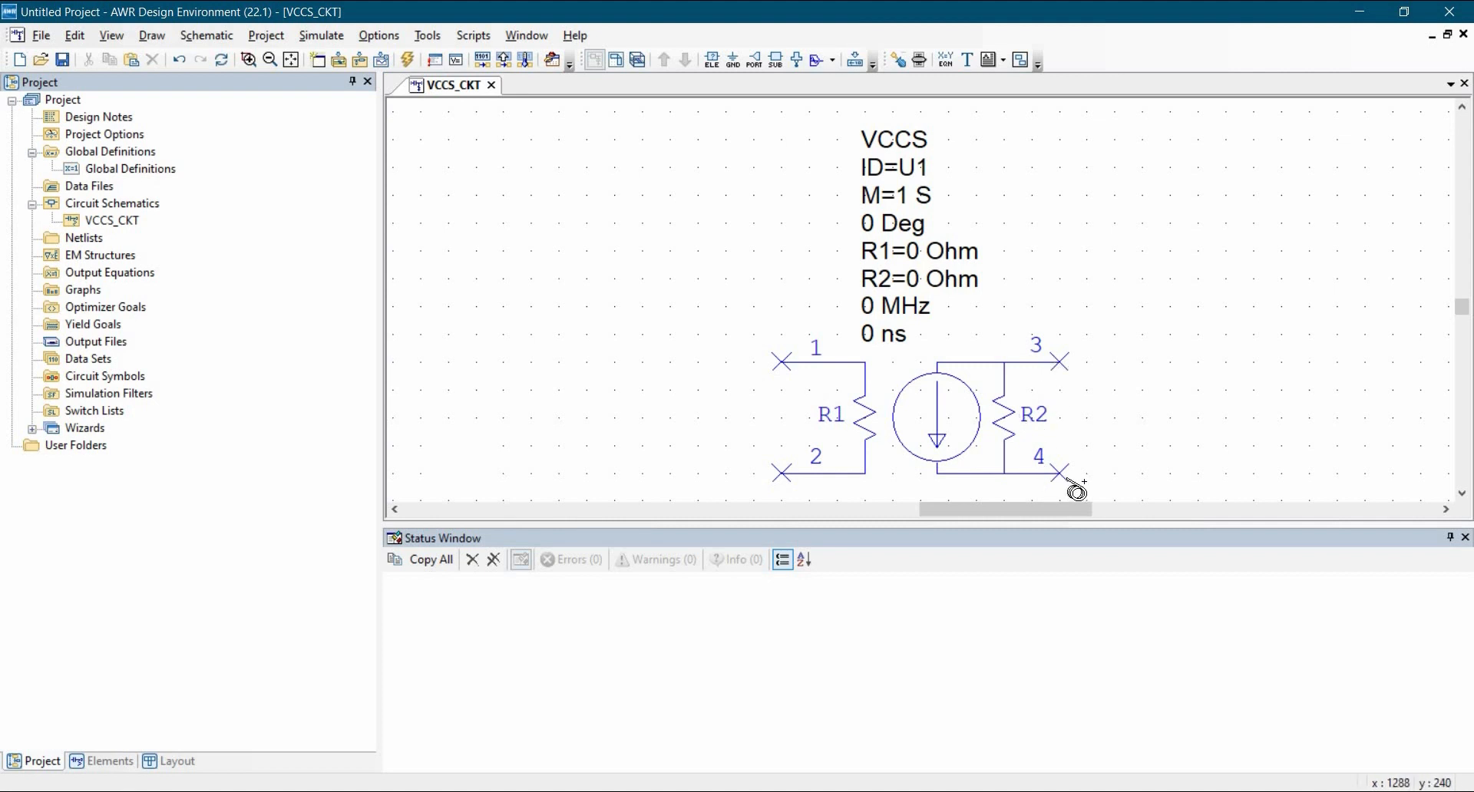
- Review the input and output resistance parameters in the VCCS element's properties, leaving them unedited
double_click(940, 431)
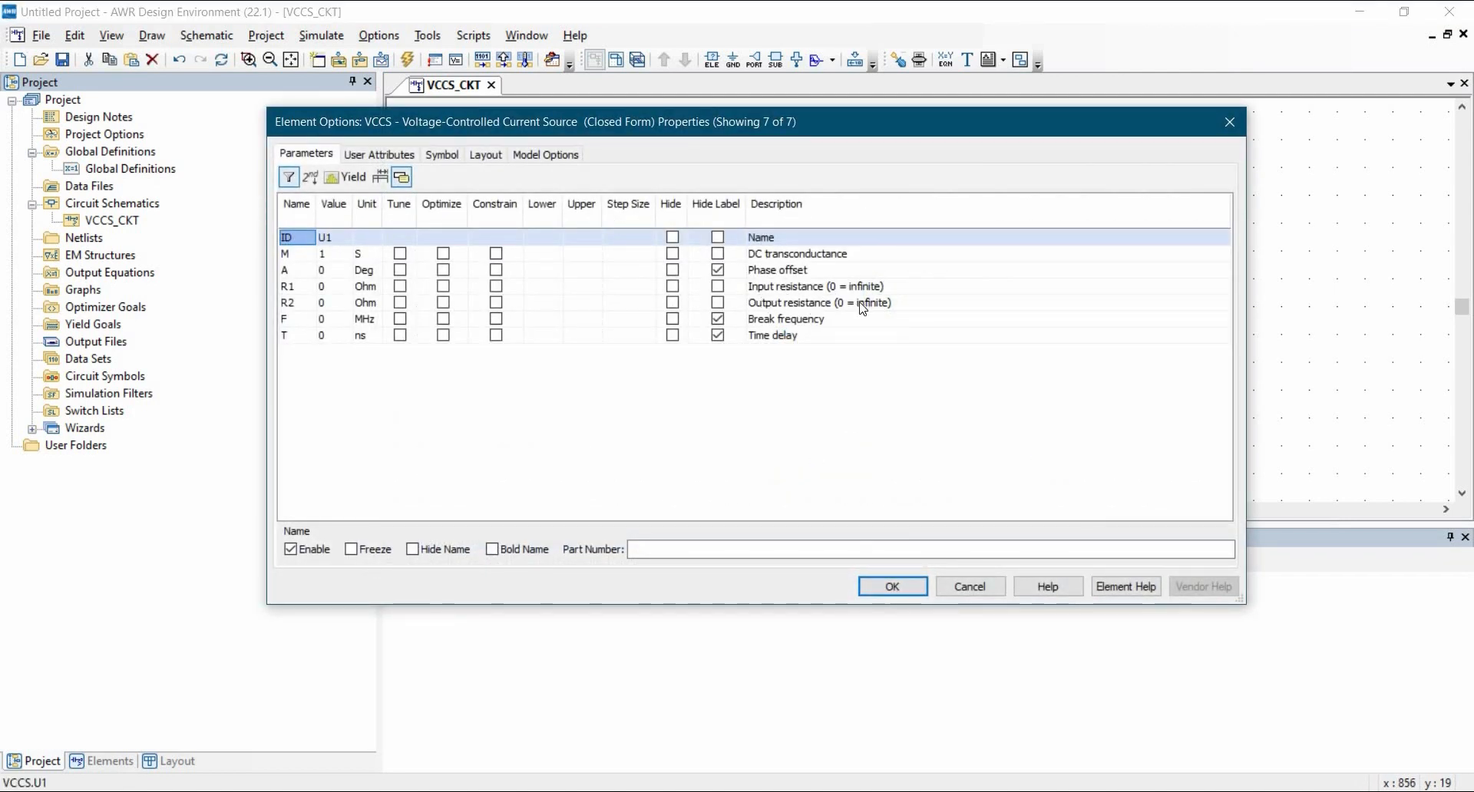
left_click(860, 303)
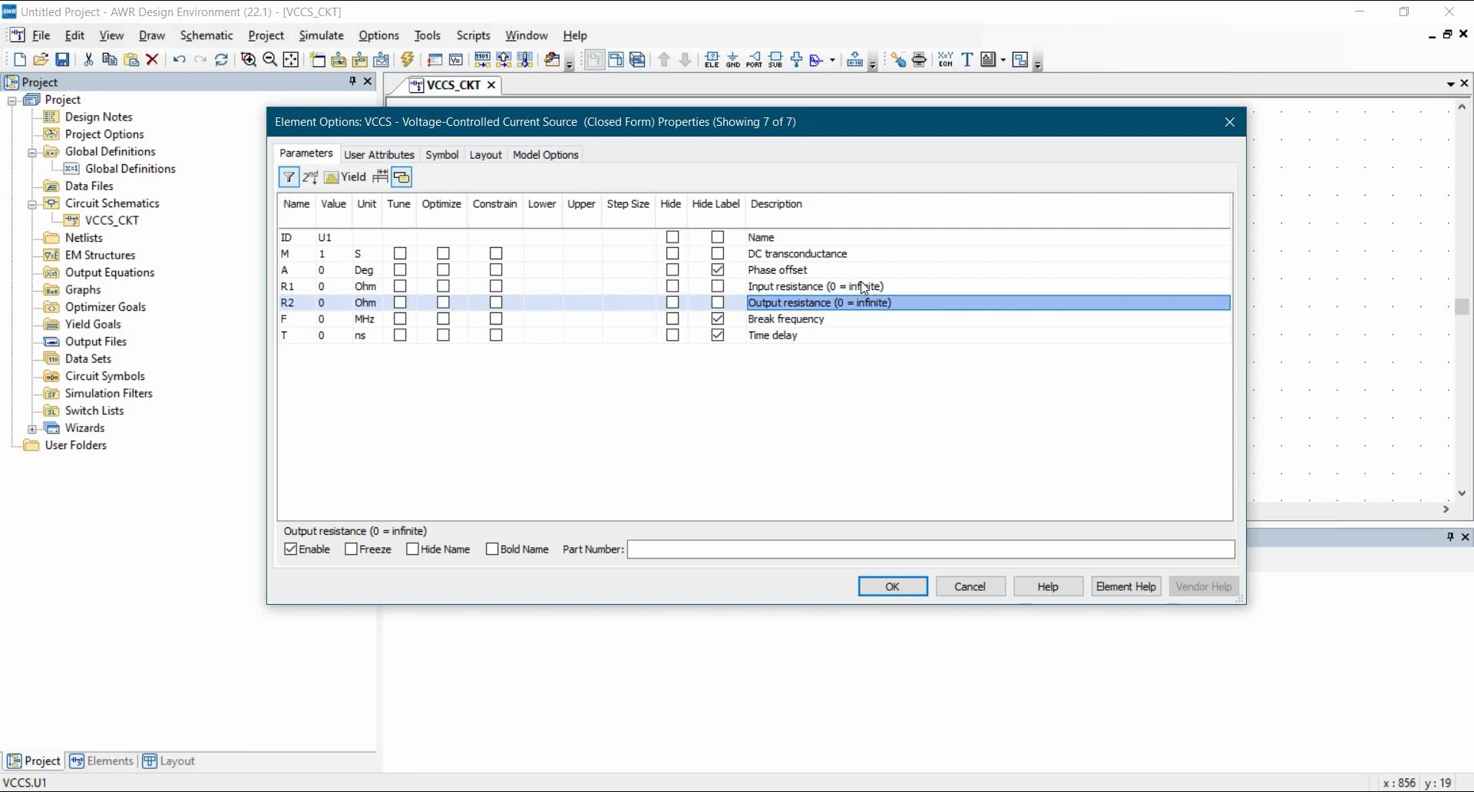
left_click(956, 587)
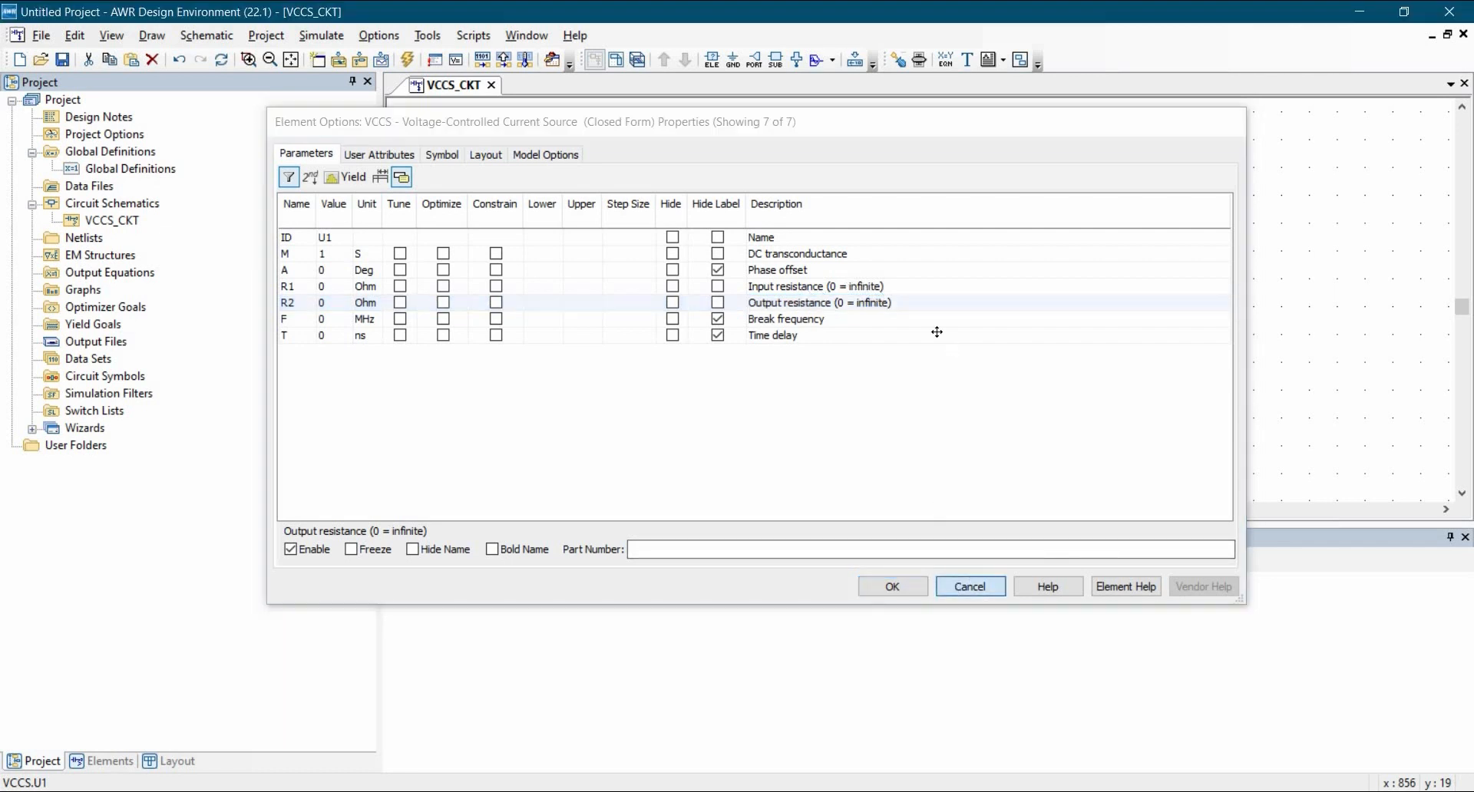
left_click(920, 271)
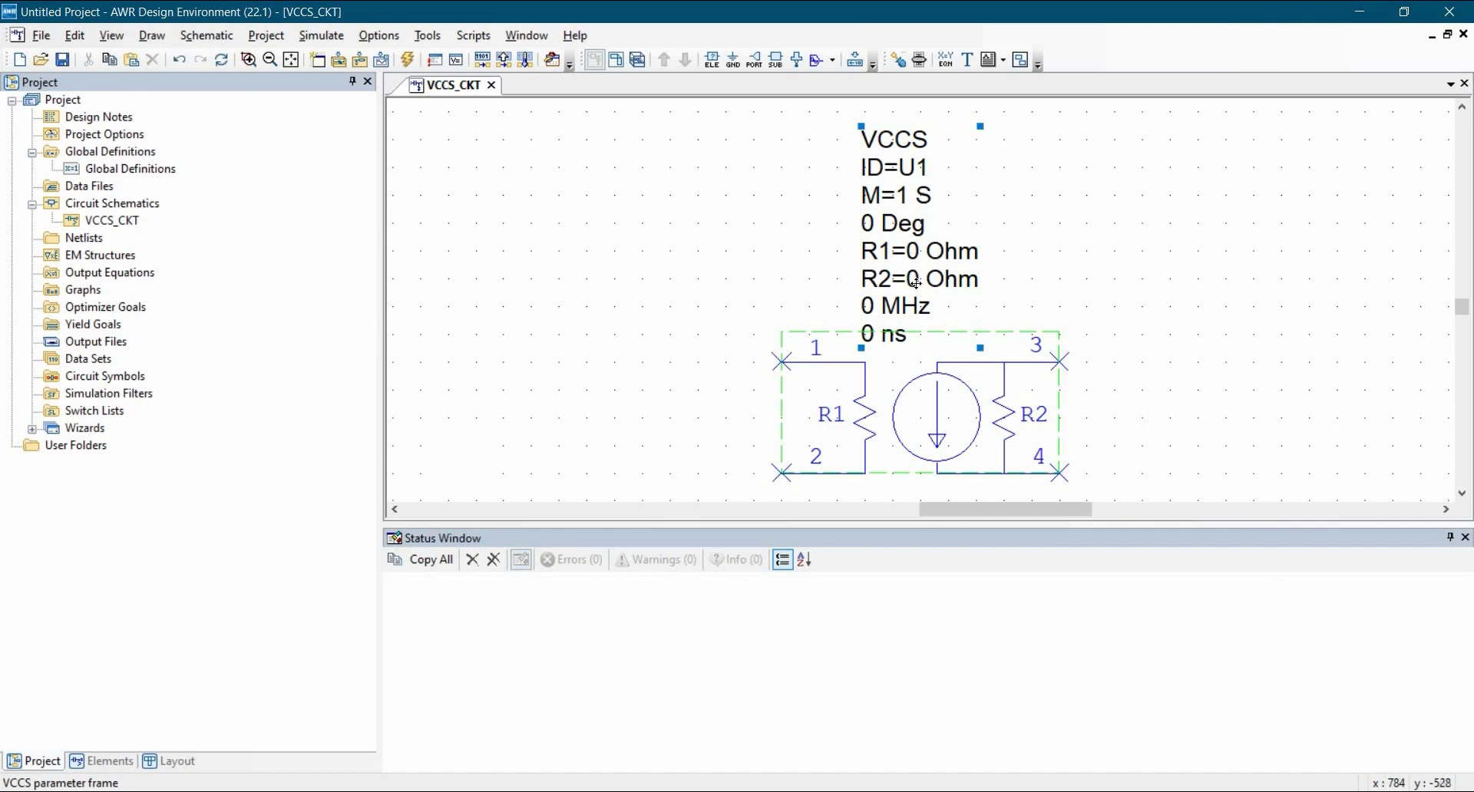
left_click(780, 495)
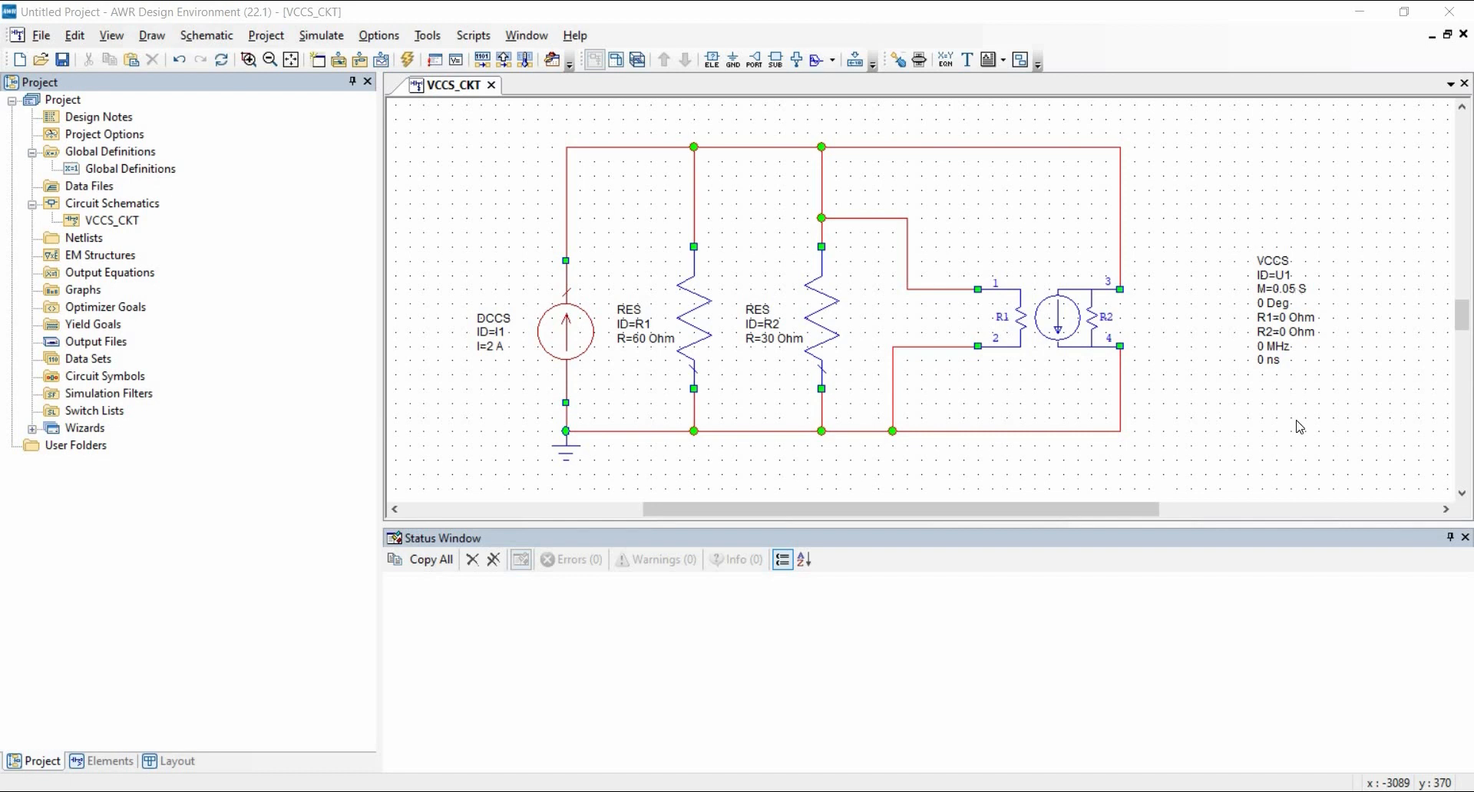
- Move the VCCS parameter text closer to the source, beside its output terminals 3 and 4
left_click_drag(1280, 321, 1164, 333)
left_click(1330, 392)
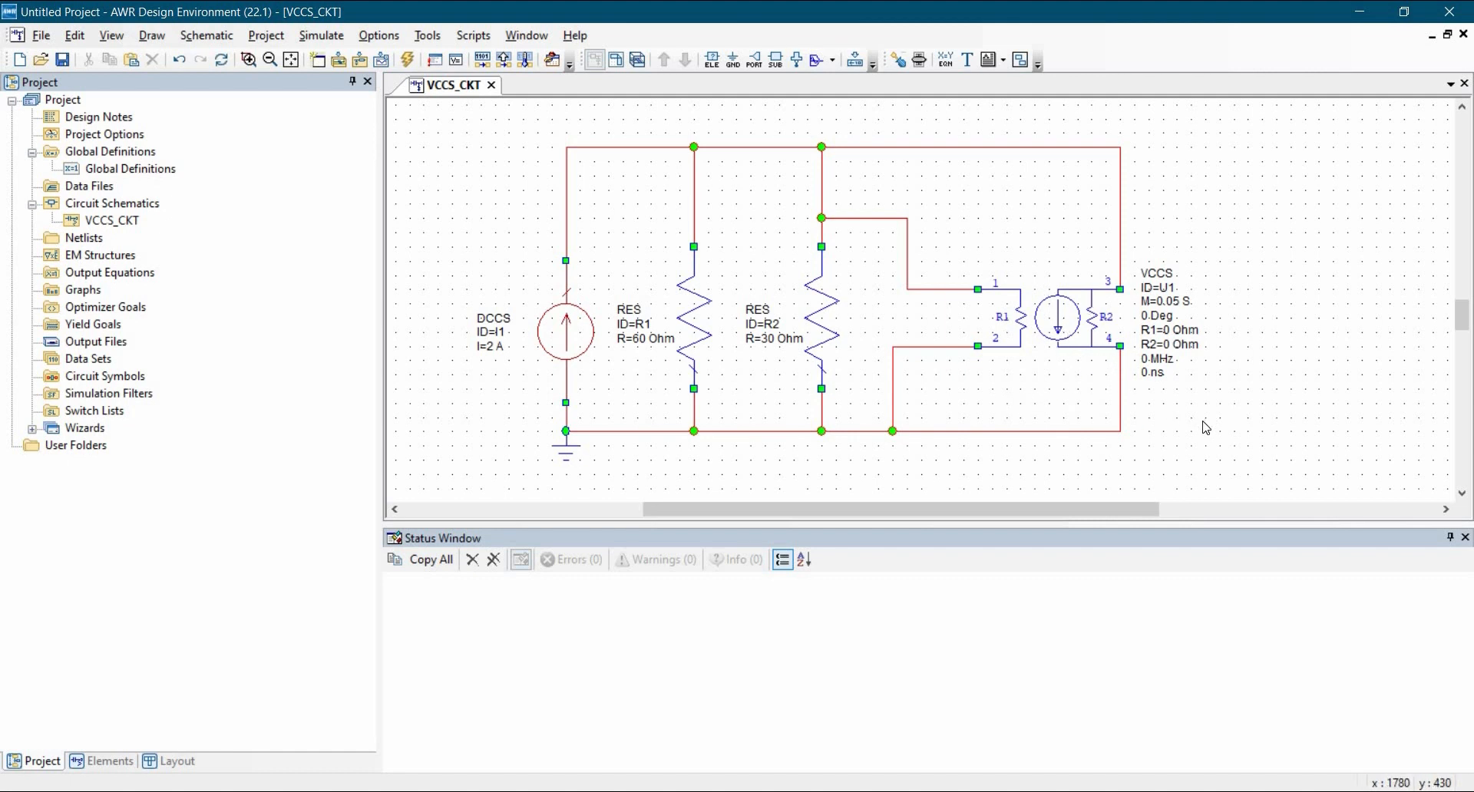
- Add DCIA and DCVA_N annotations to the VCCS_CKT schematic to display element currents and node voltages
left_click(120, 220)
right_click(119, 219)
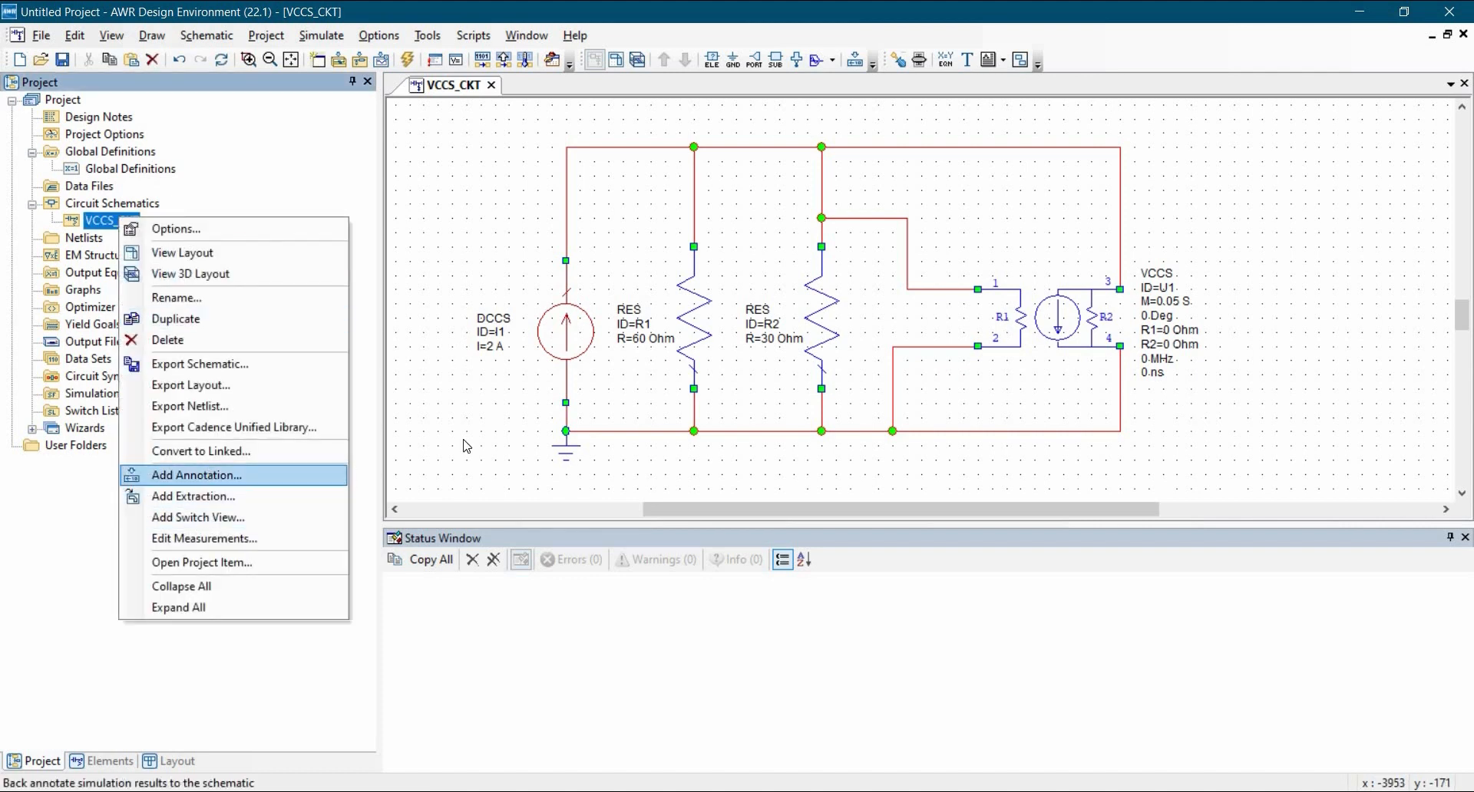
key("Return")
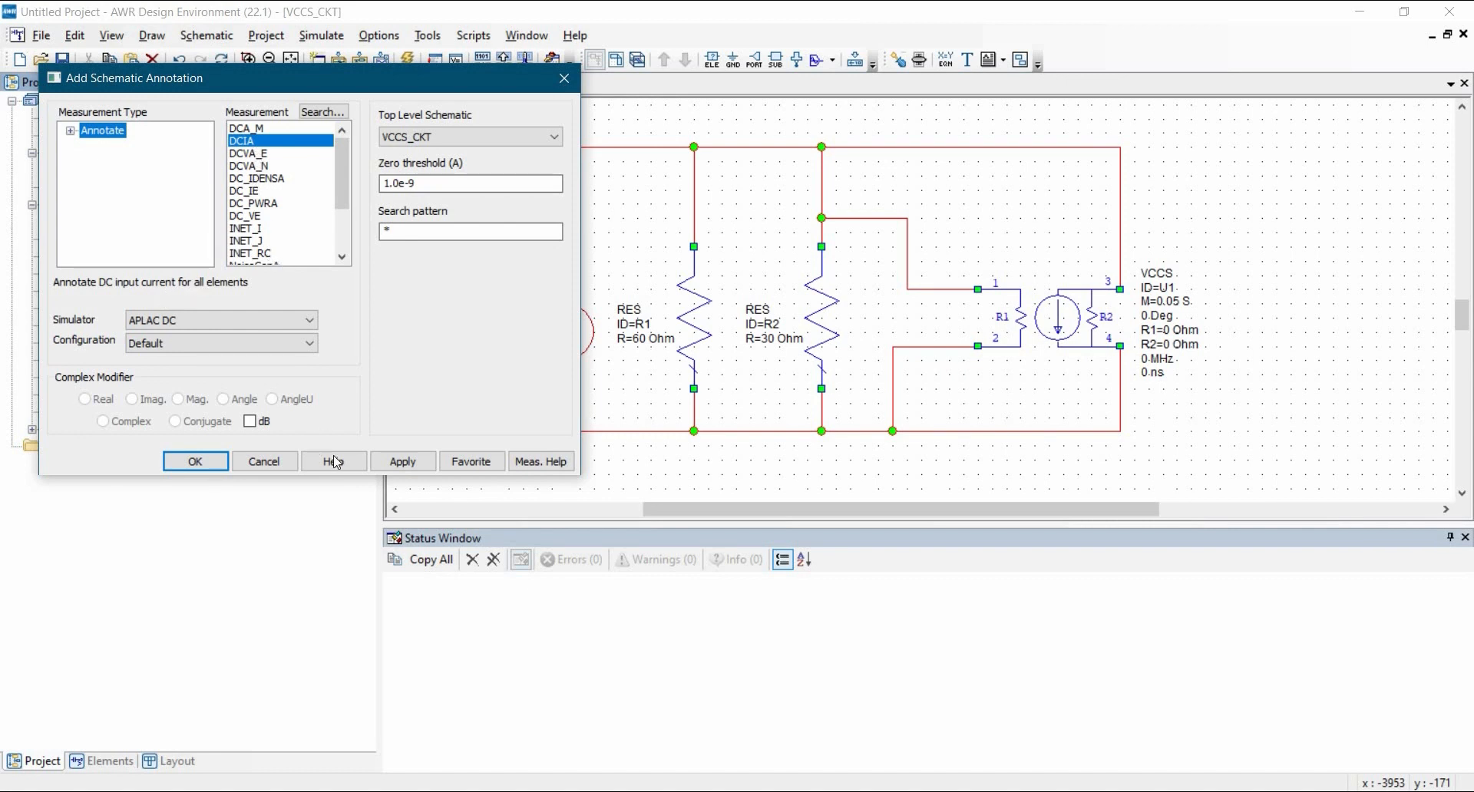
left_click(414, 462)
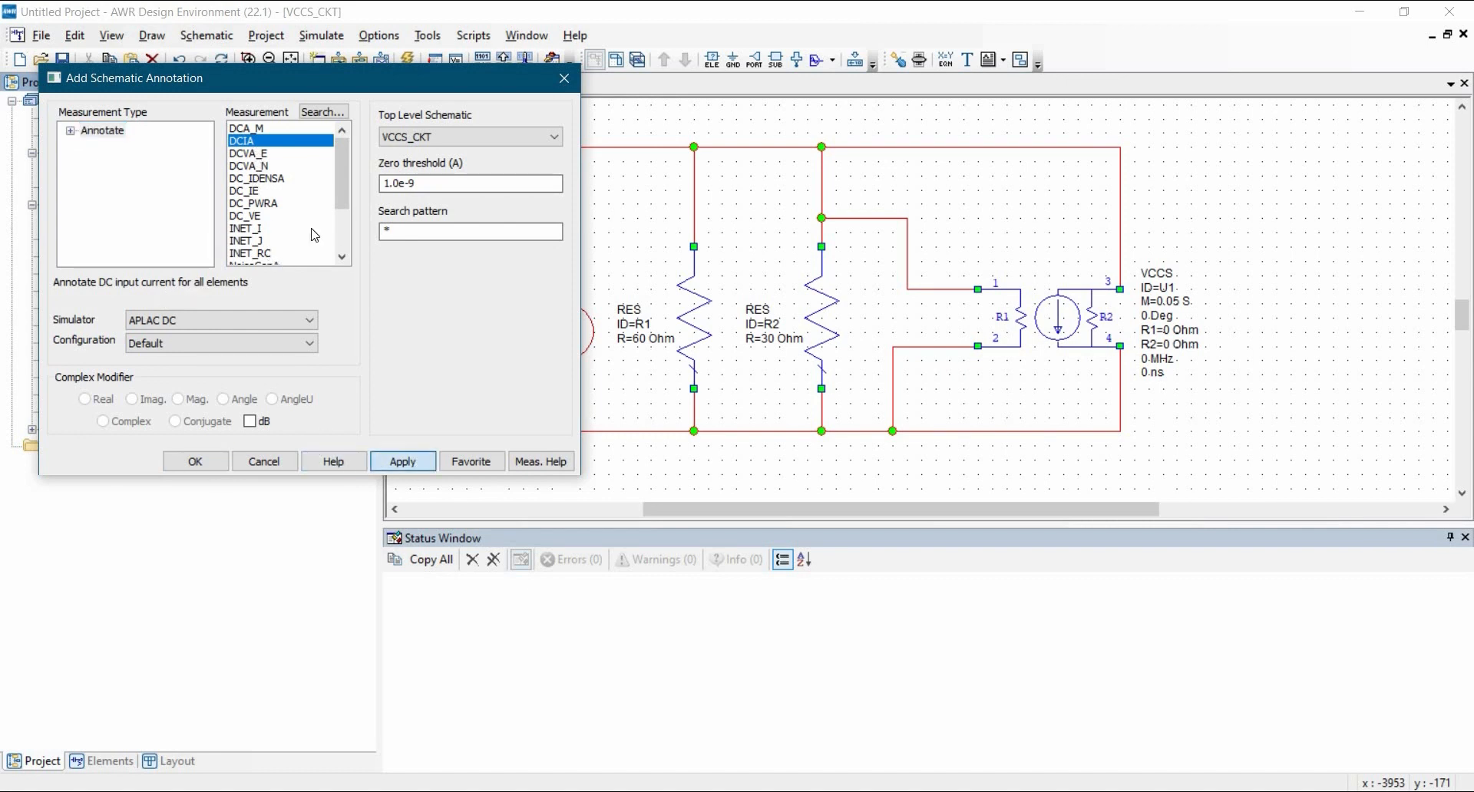
left_click(260, 165)
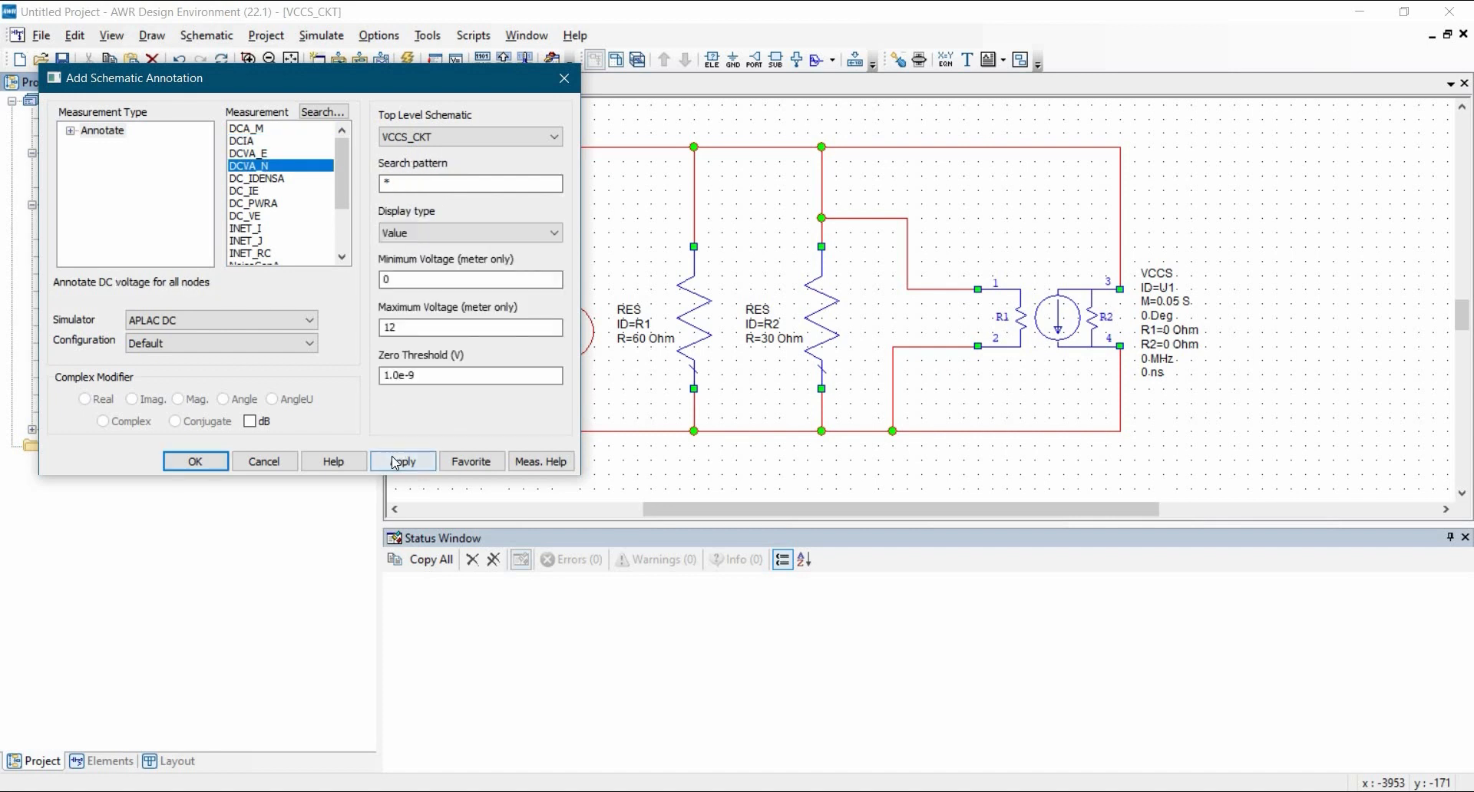
left_click(208, 463)
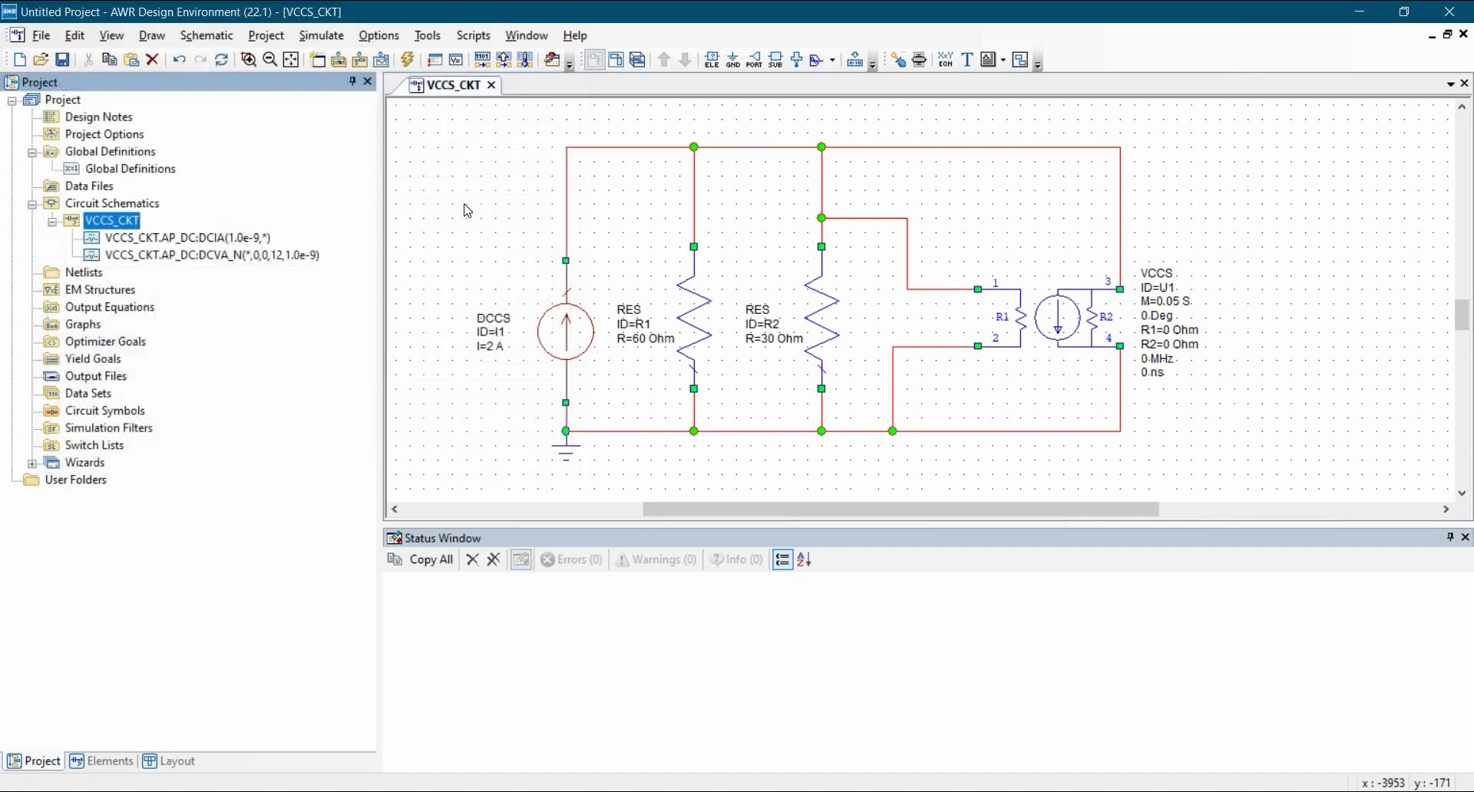
- Run the simulation of the annotated circuit and minimize the simulation window
left_click(407, 59)
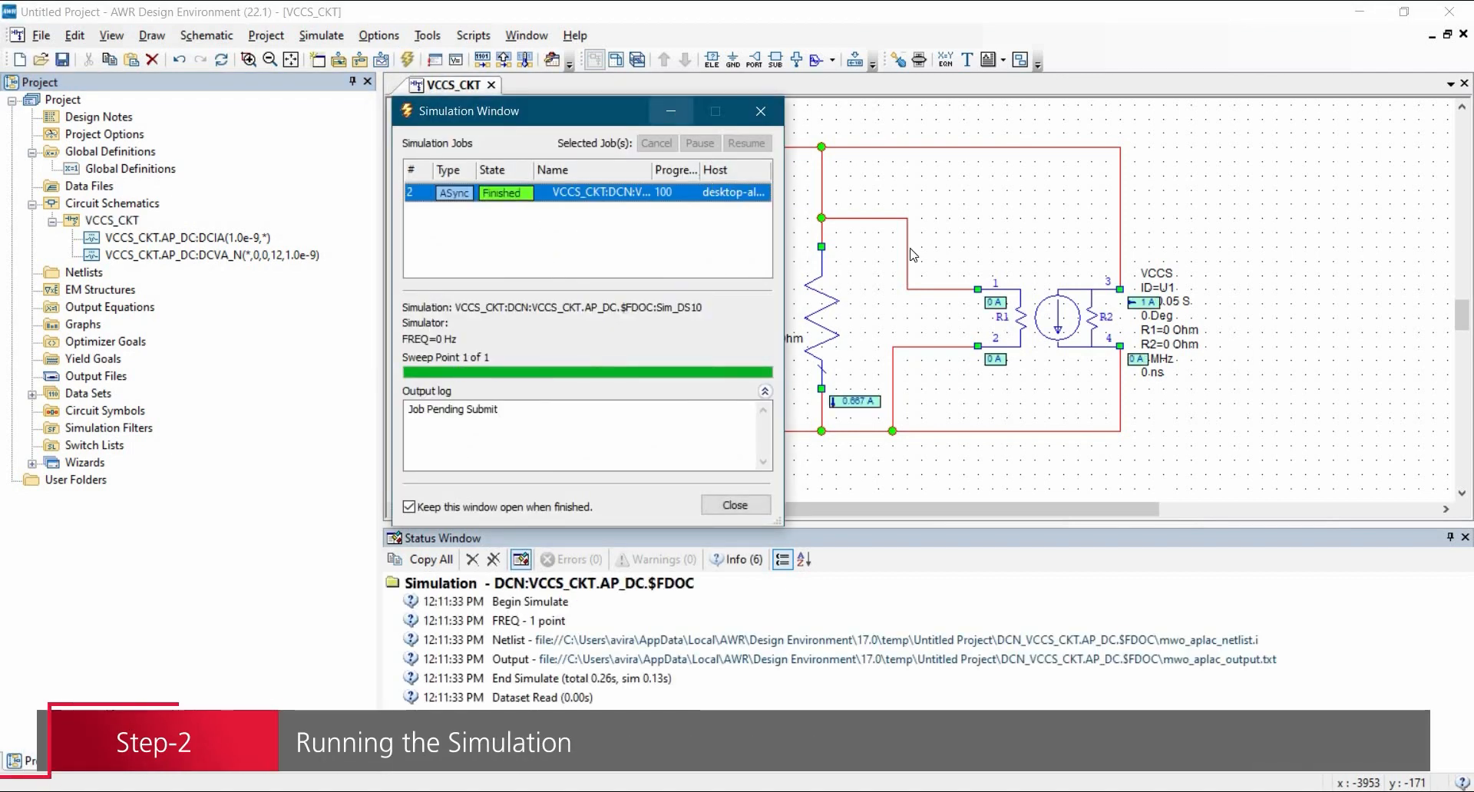
left_click(671, 111)
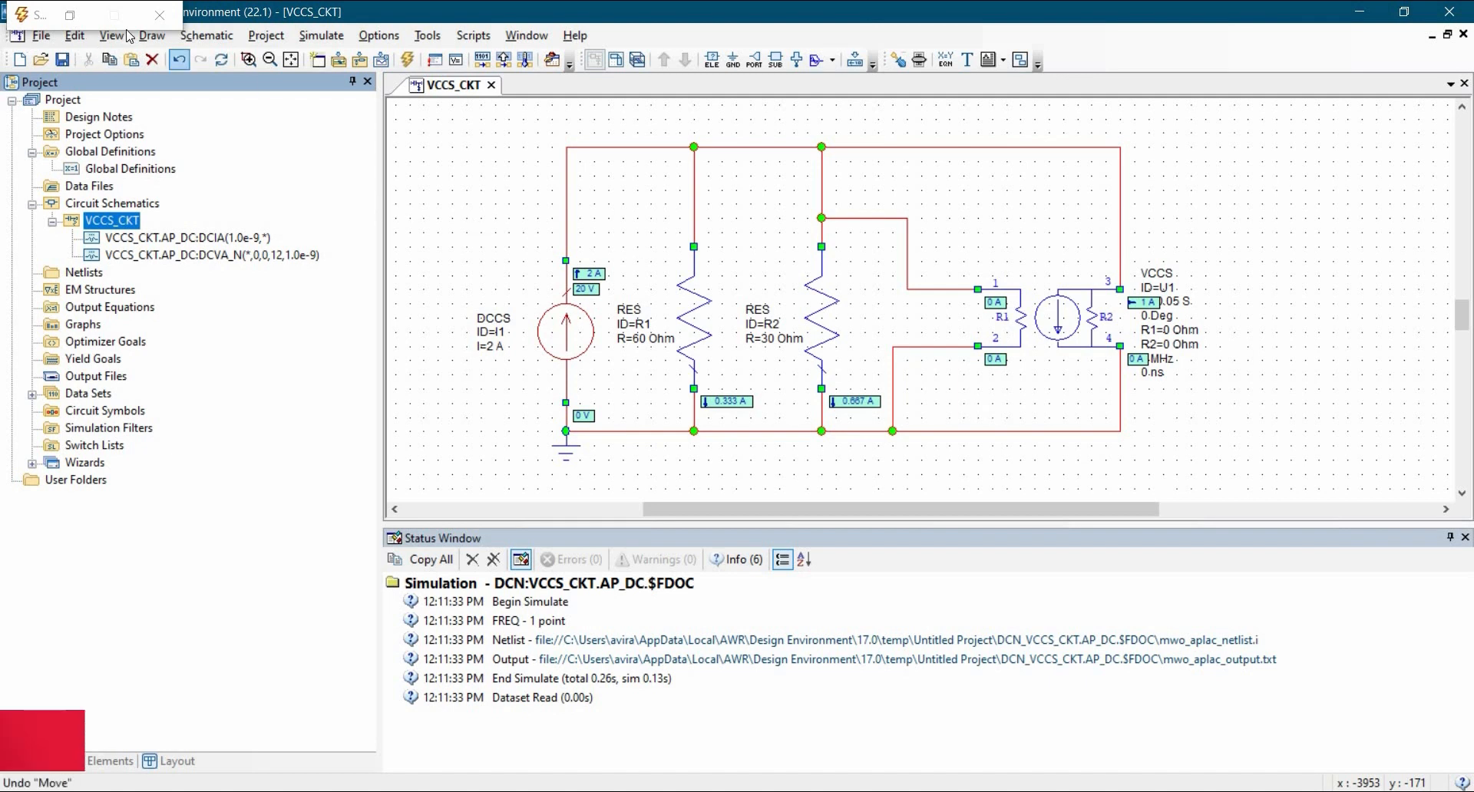
- Save the project as VCCS in the Tutorial-6 folder
left_click(42, 36)
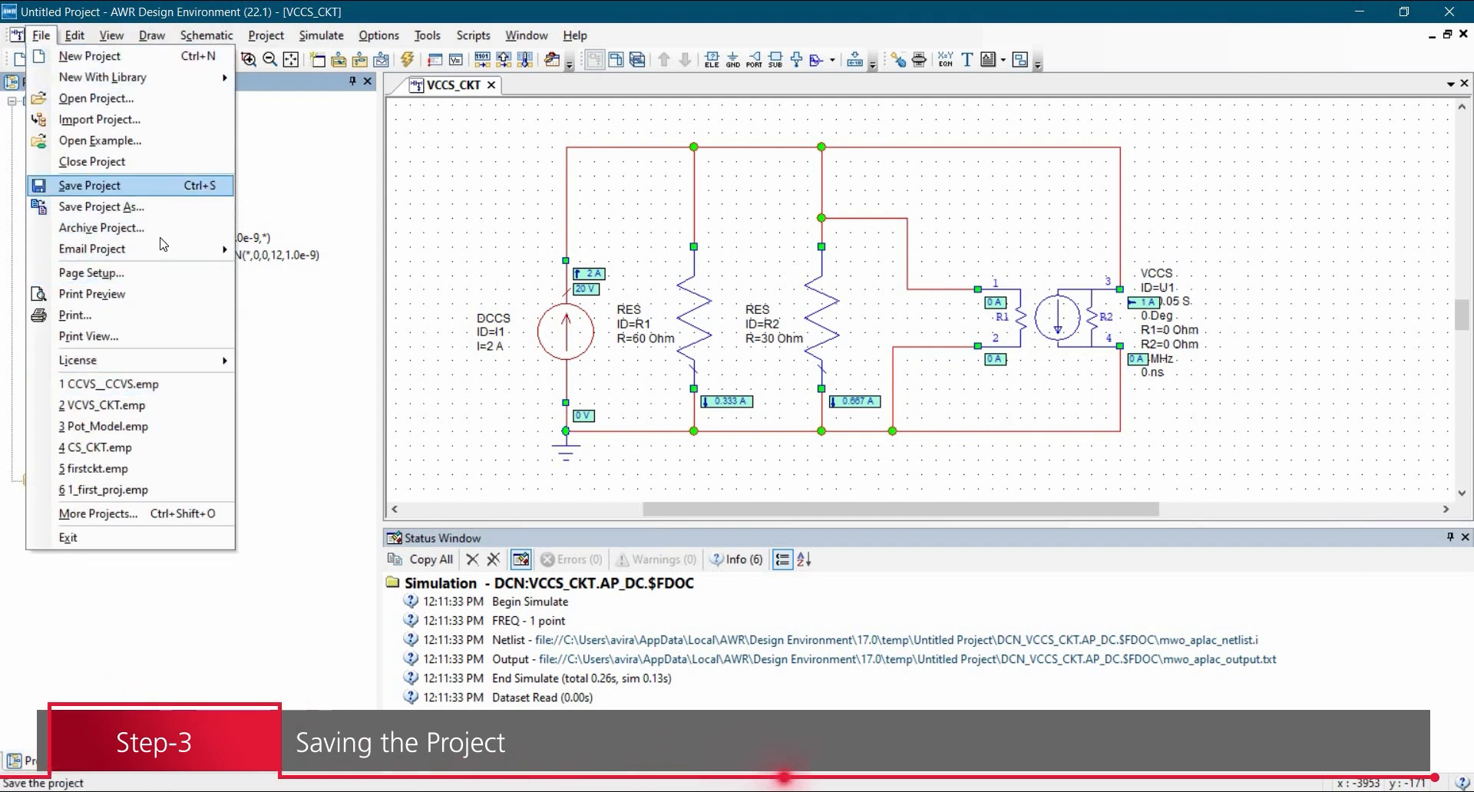
left_click(84, 185)
scroll(75, 182, "up", 2)
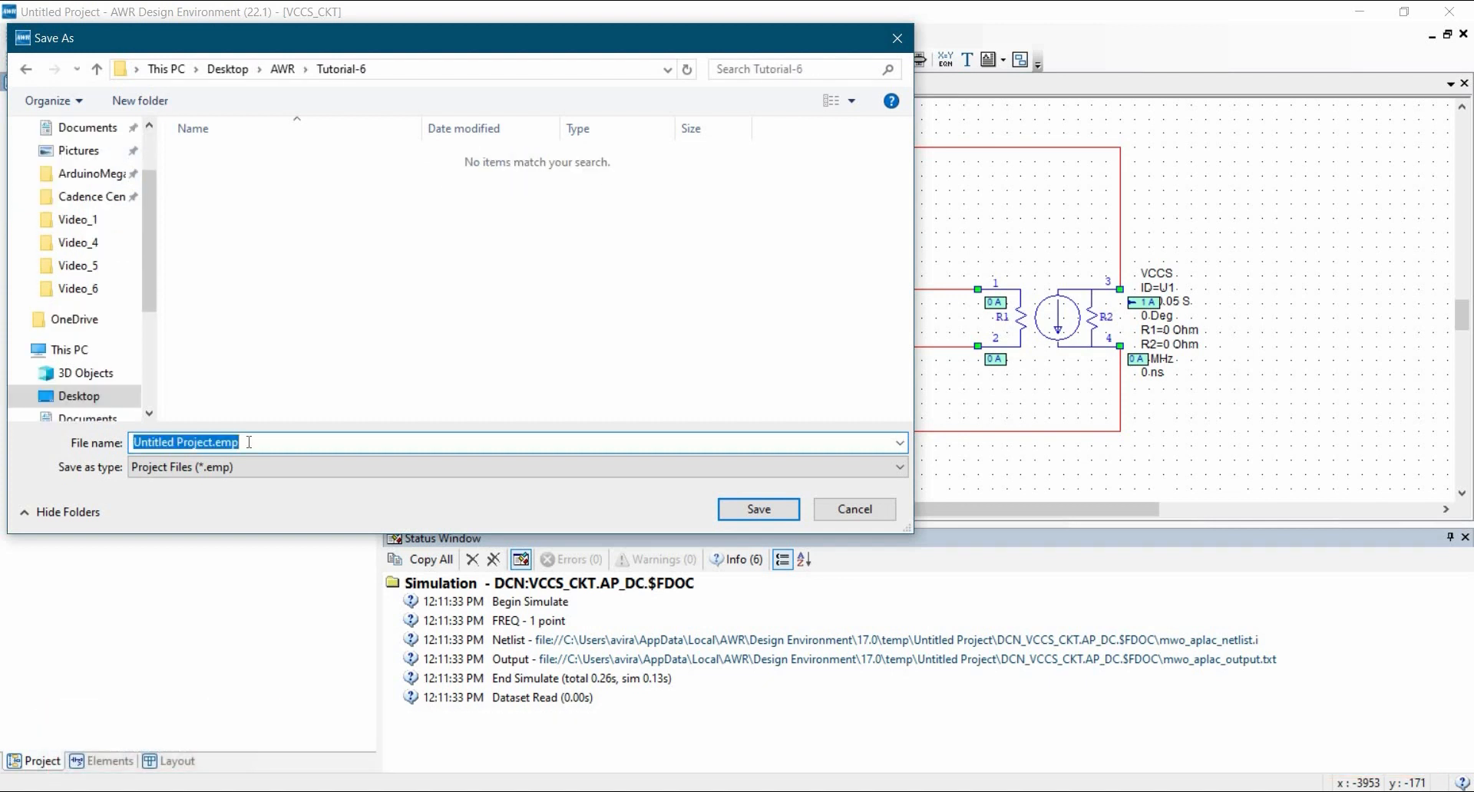
type("VCV")
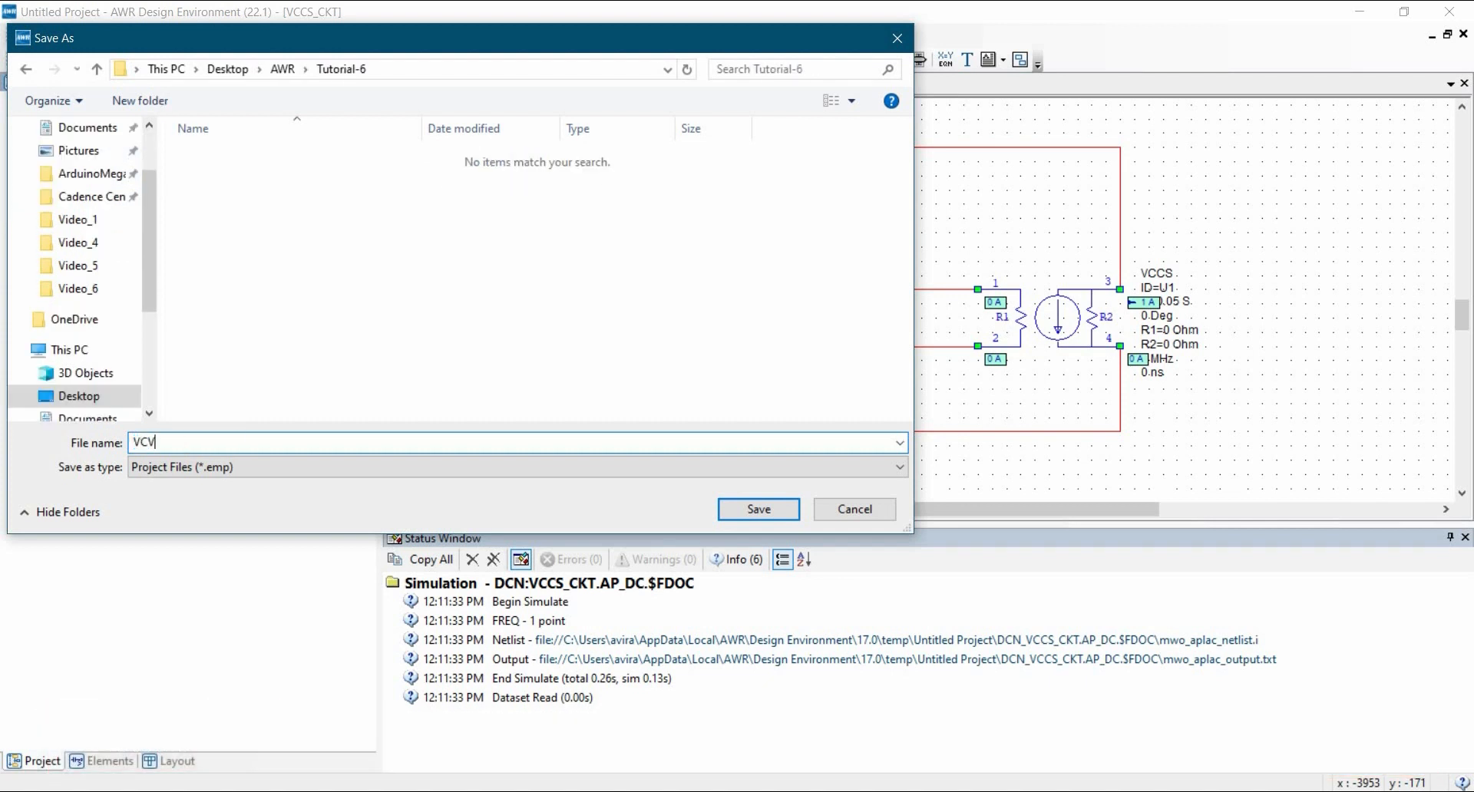
key("BackSpace")
type("CS")
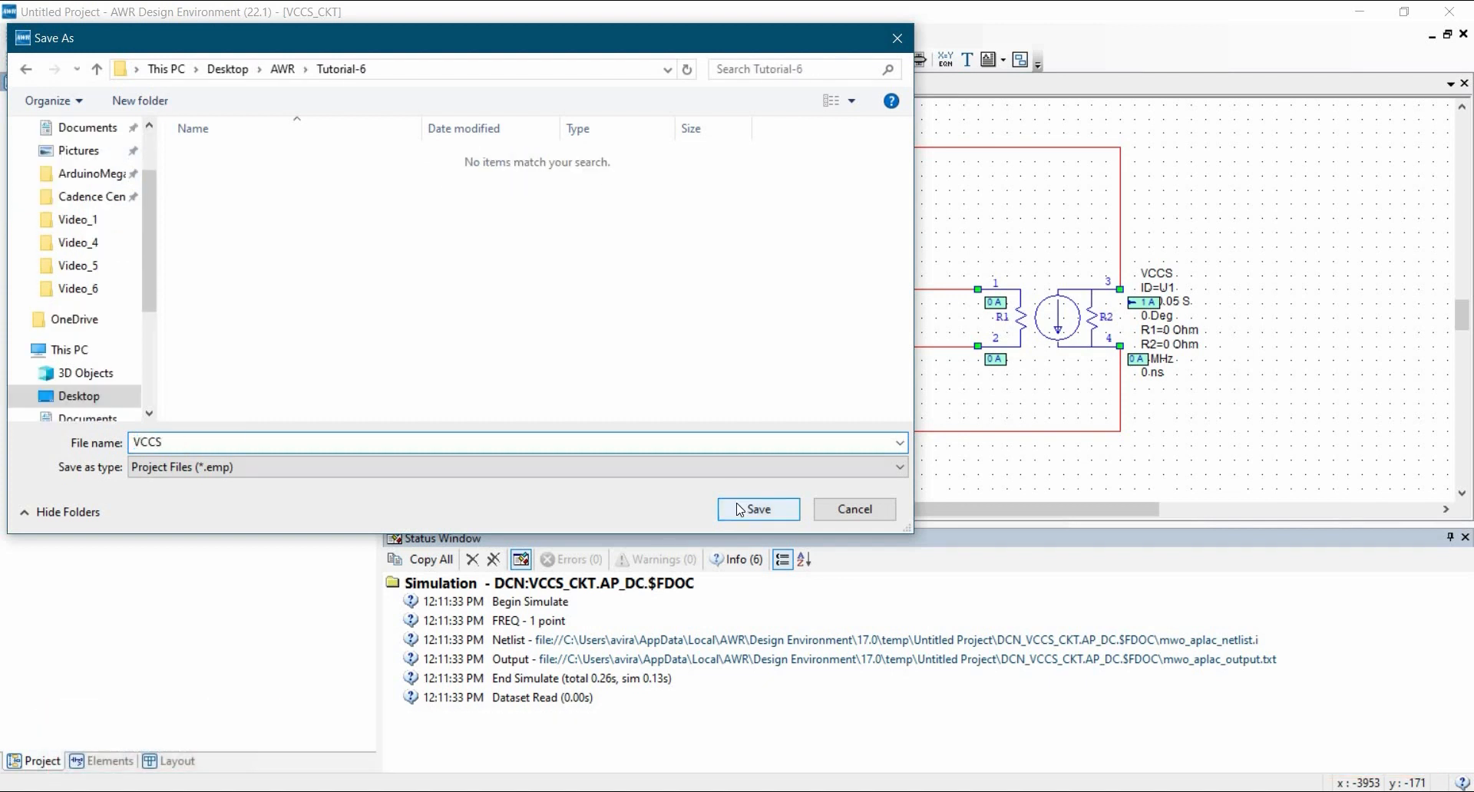
left_click(738, 509)
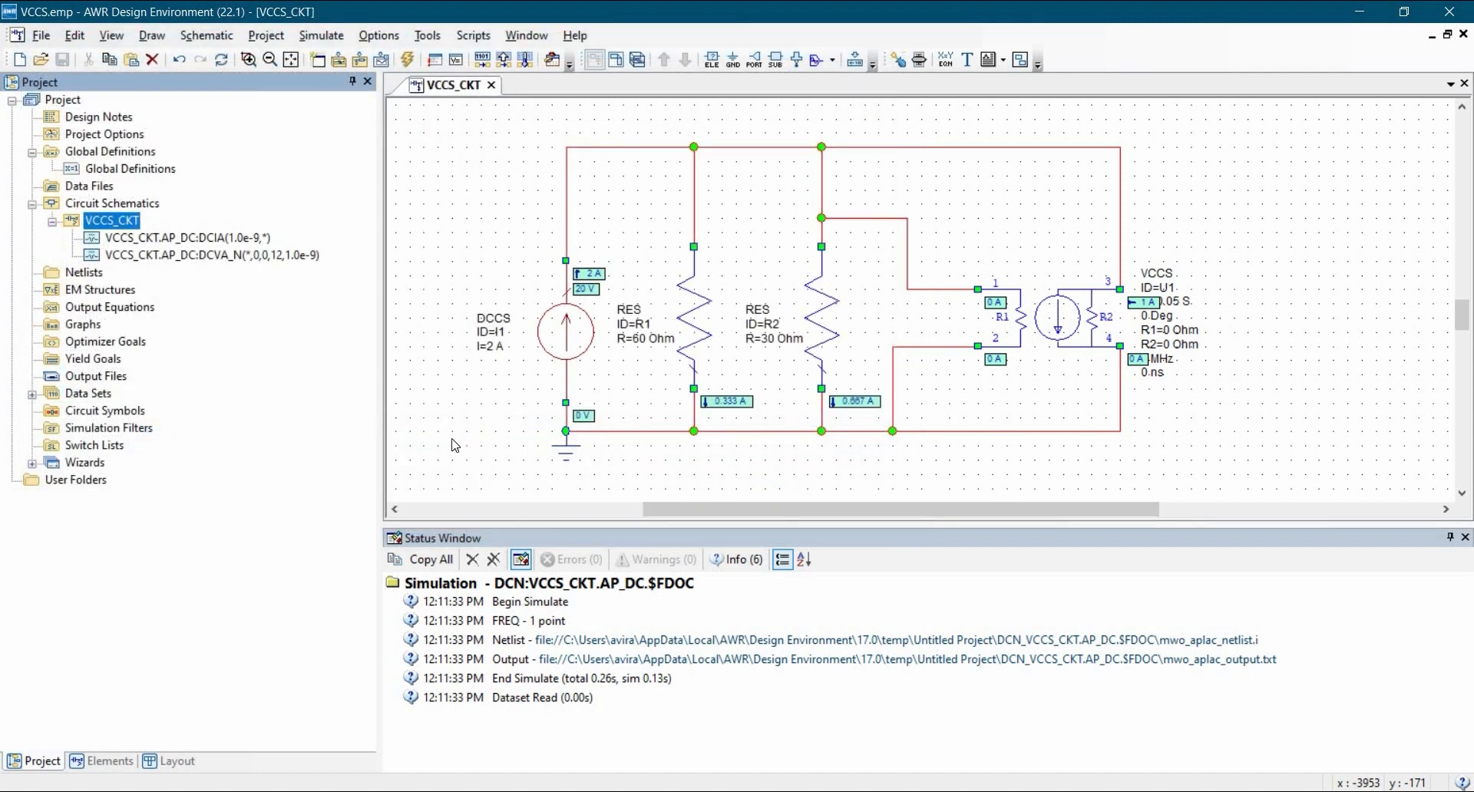